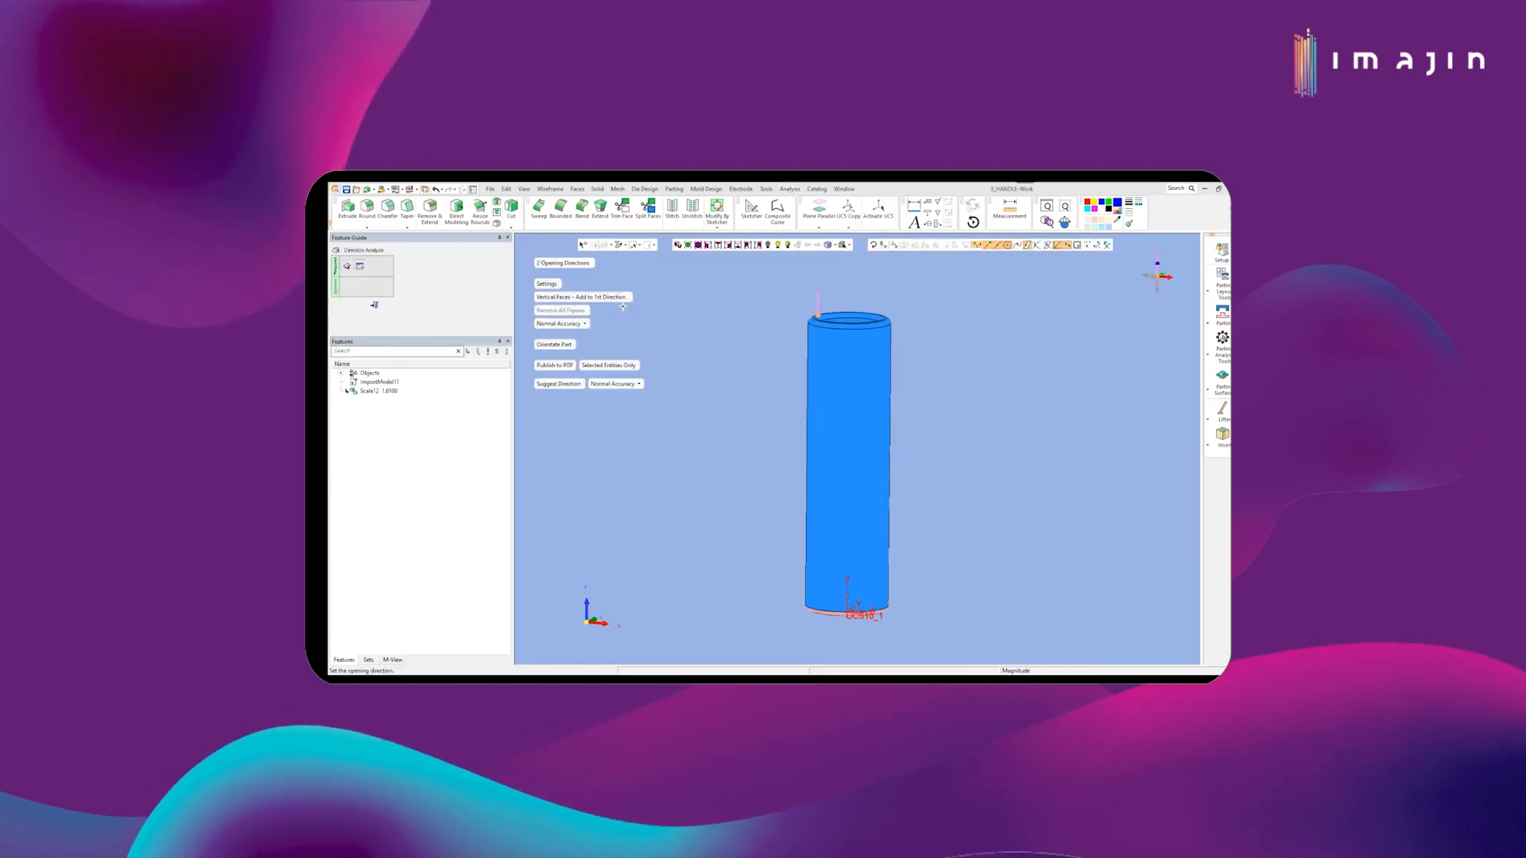
Step: Examine the draft of the handle's outer wall and lower rim with Direction Analysis for two opening directions, and close the analysis
{"action": "left_click", "coordinate": [619, 299]}
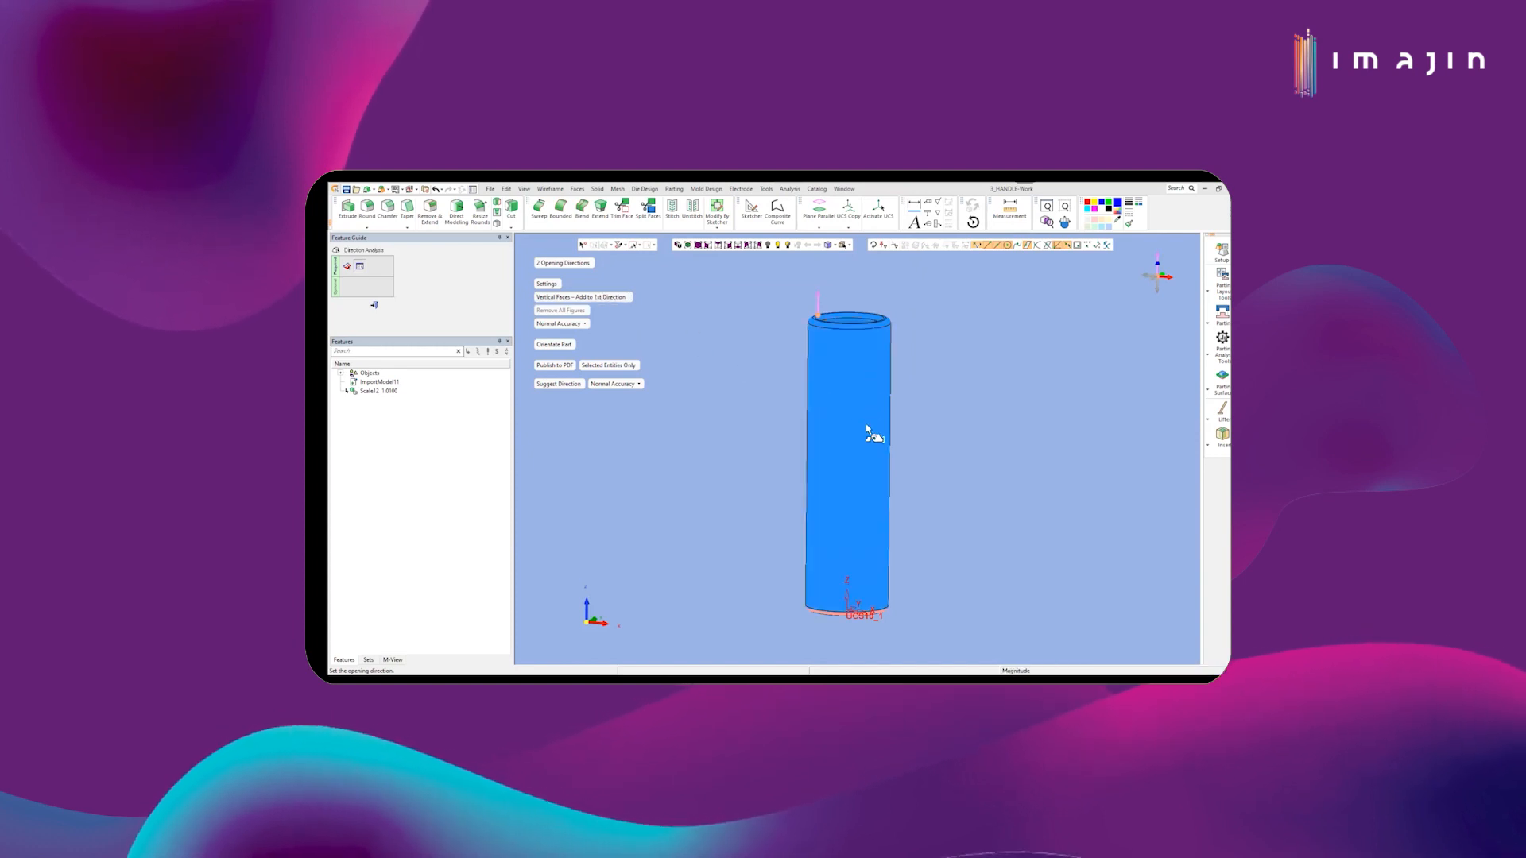
{"action": "left_click", "coordinate": [875, 399]}
{"action": "left_click", "coordinate": [875, 386]}
{"action": "middle_click_drag", "start_coordinate": [893, 418], "coordinate": [903, 399]}
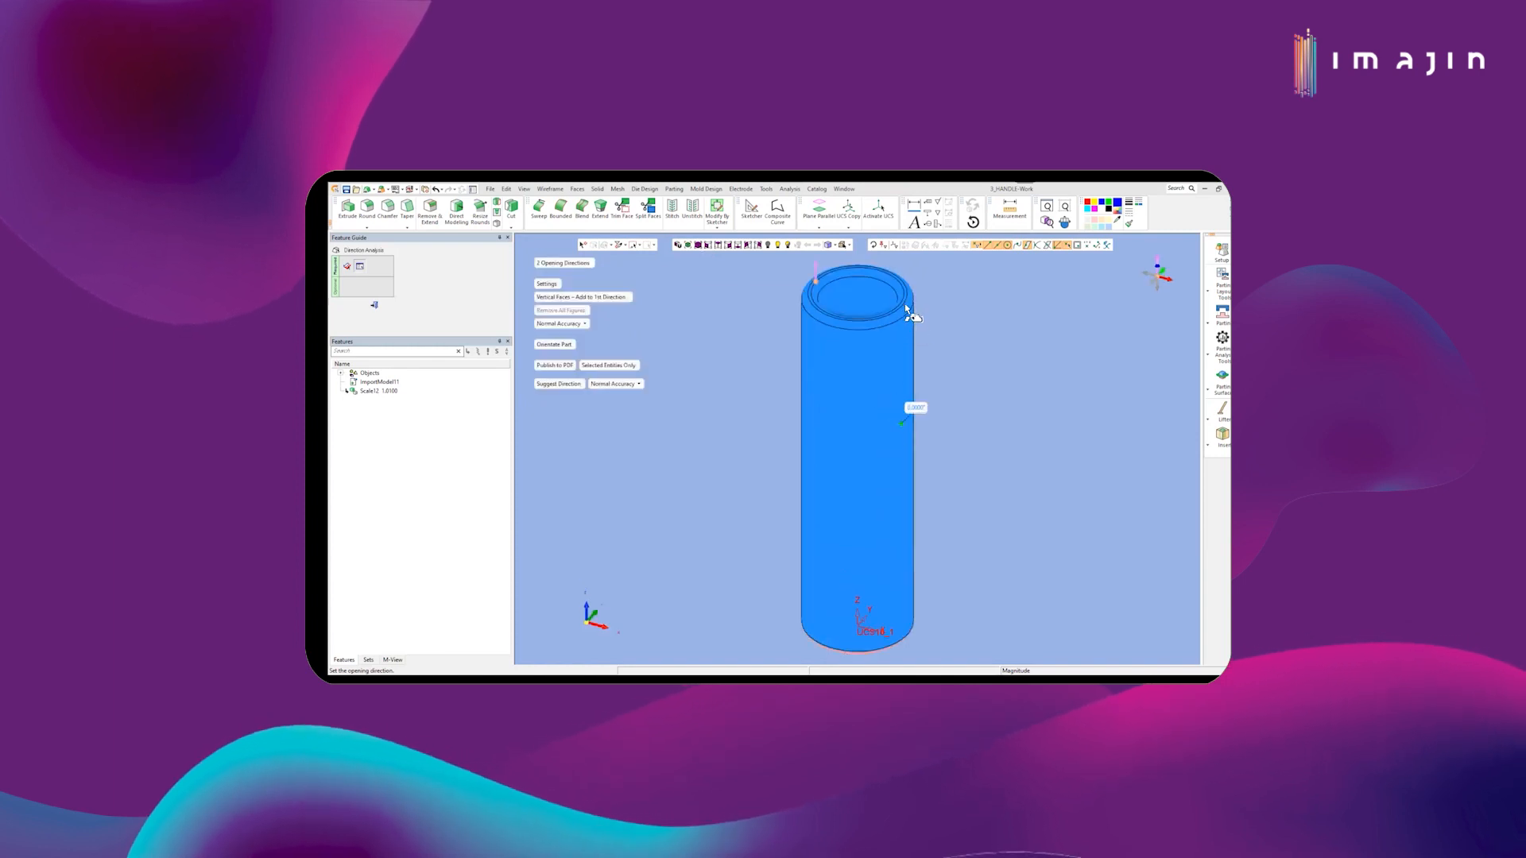
{"action": "left_click", "coordinate": [903, 354]}
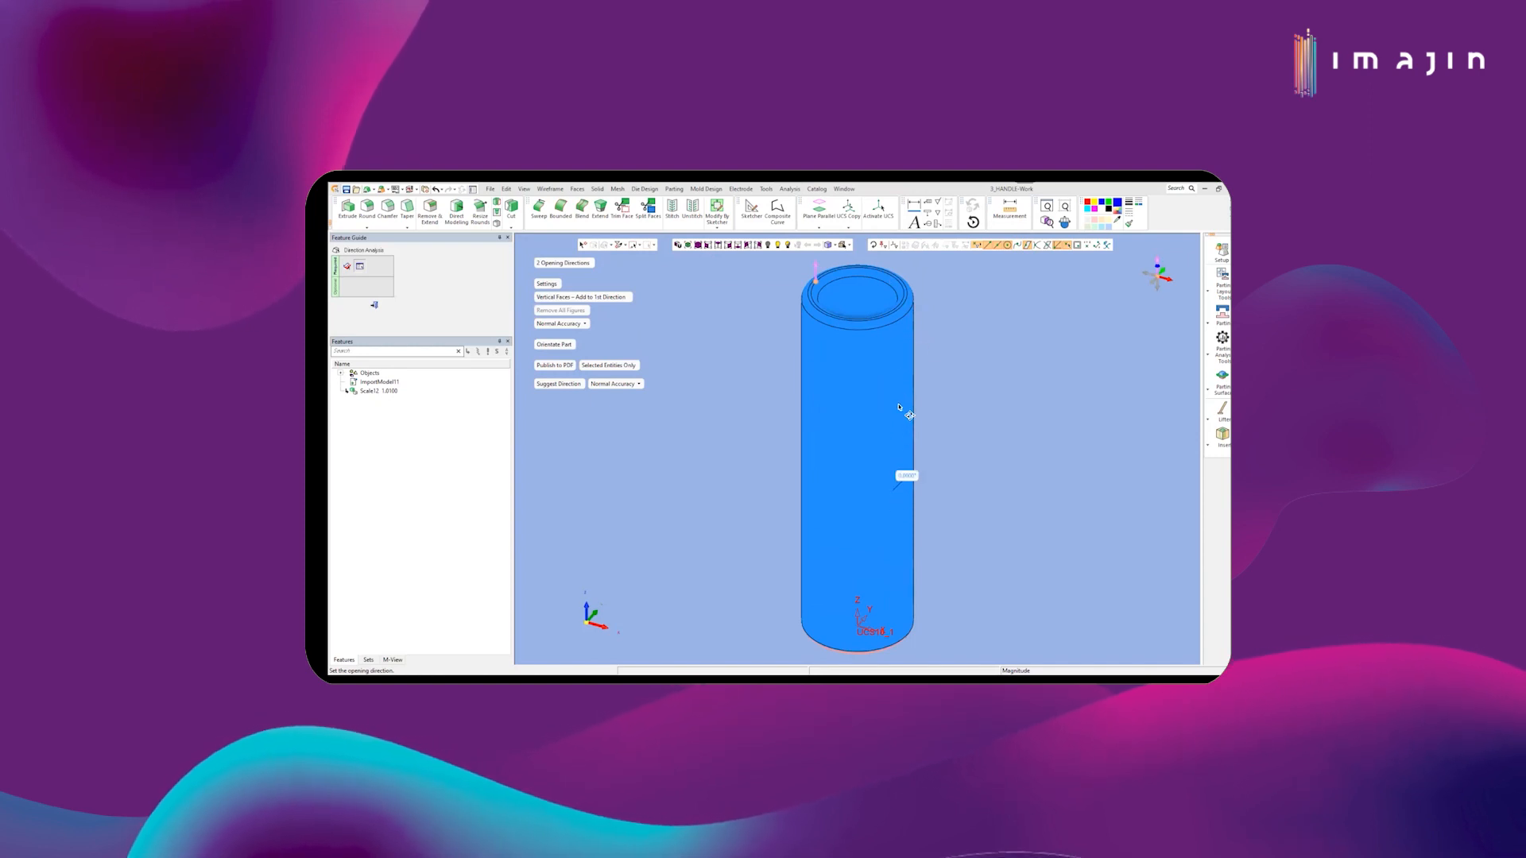
{"action": "key", "text": "F5"}
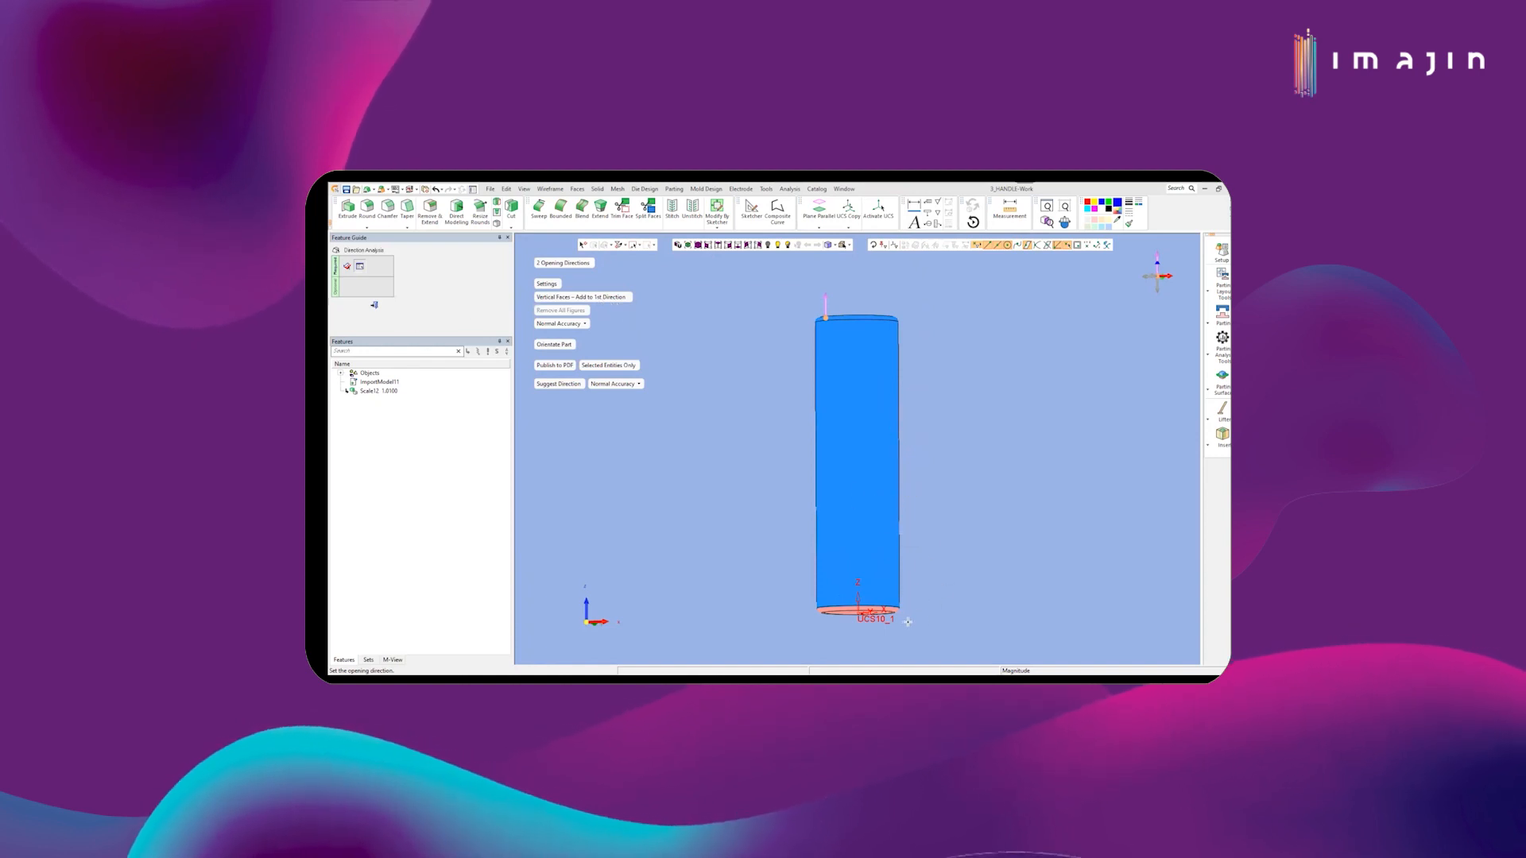
{"action": "scroll", "coordinate": [858, 558], "scroll_direction": "up", "scroll_amount": 5}
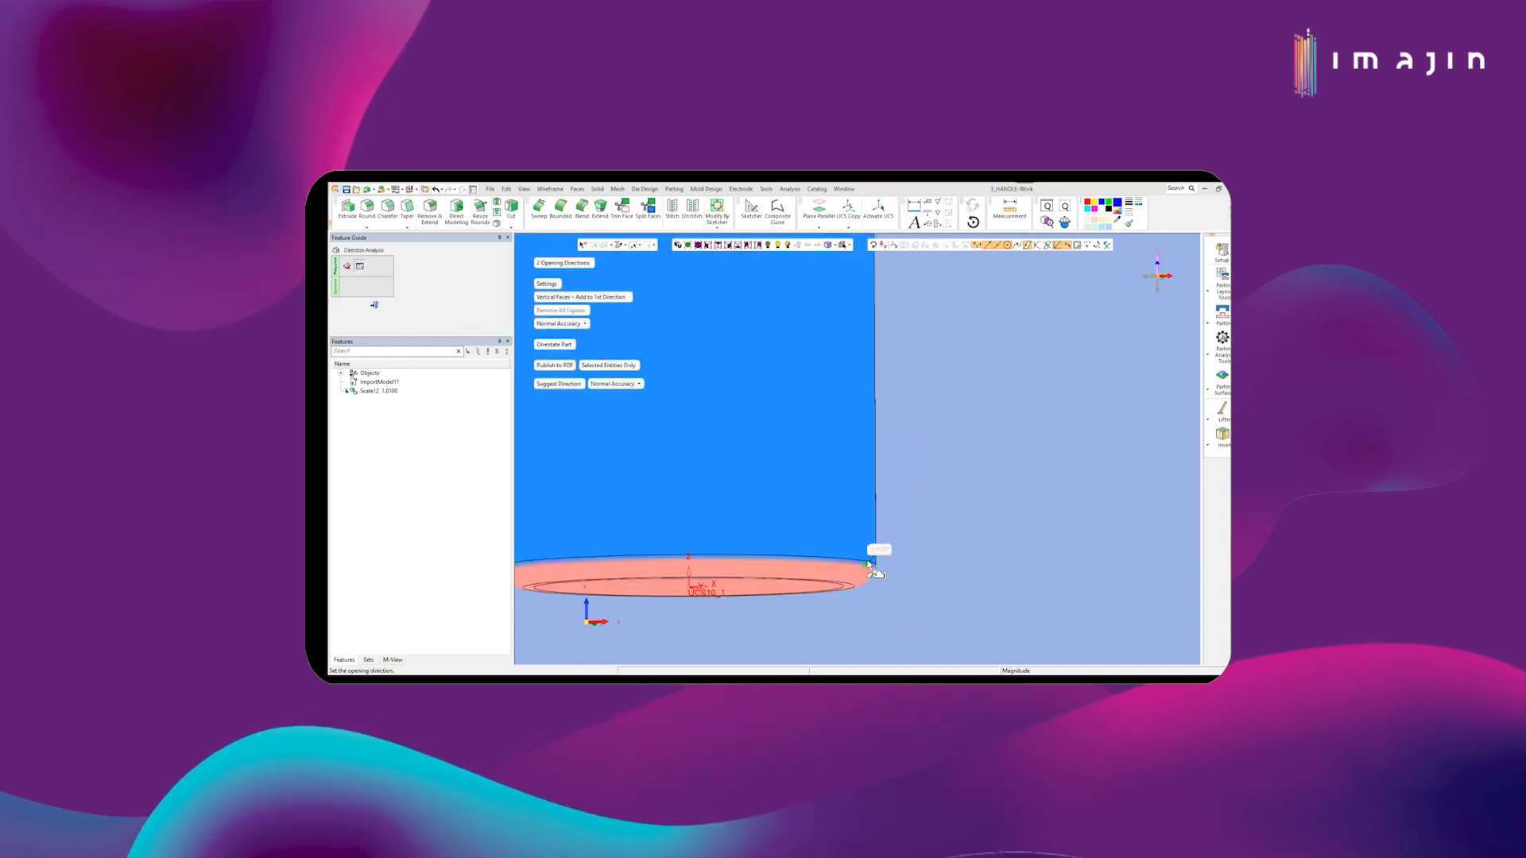
{"action": "scroll", "coordinate": [869, 563], "scroll_direction": "up", "scroll_amount": 1}
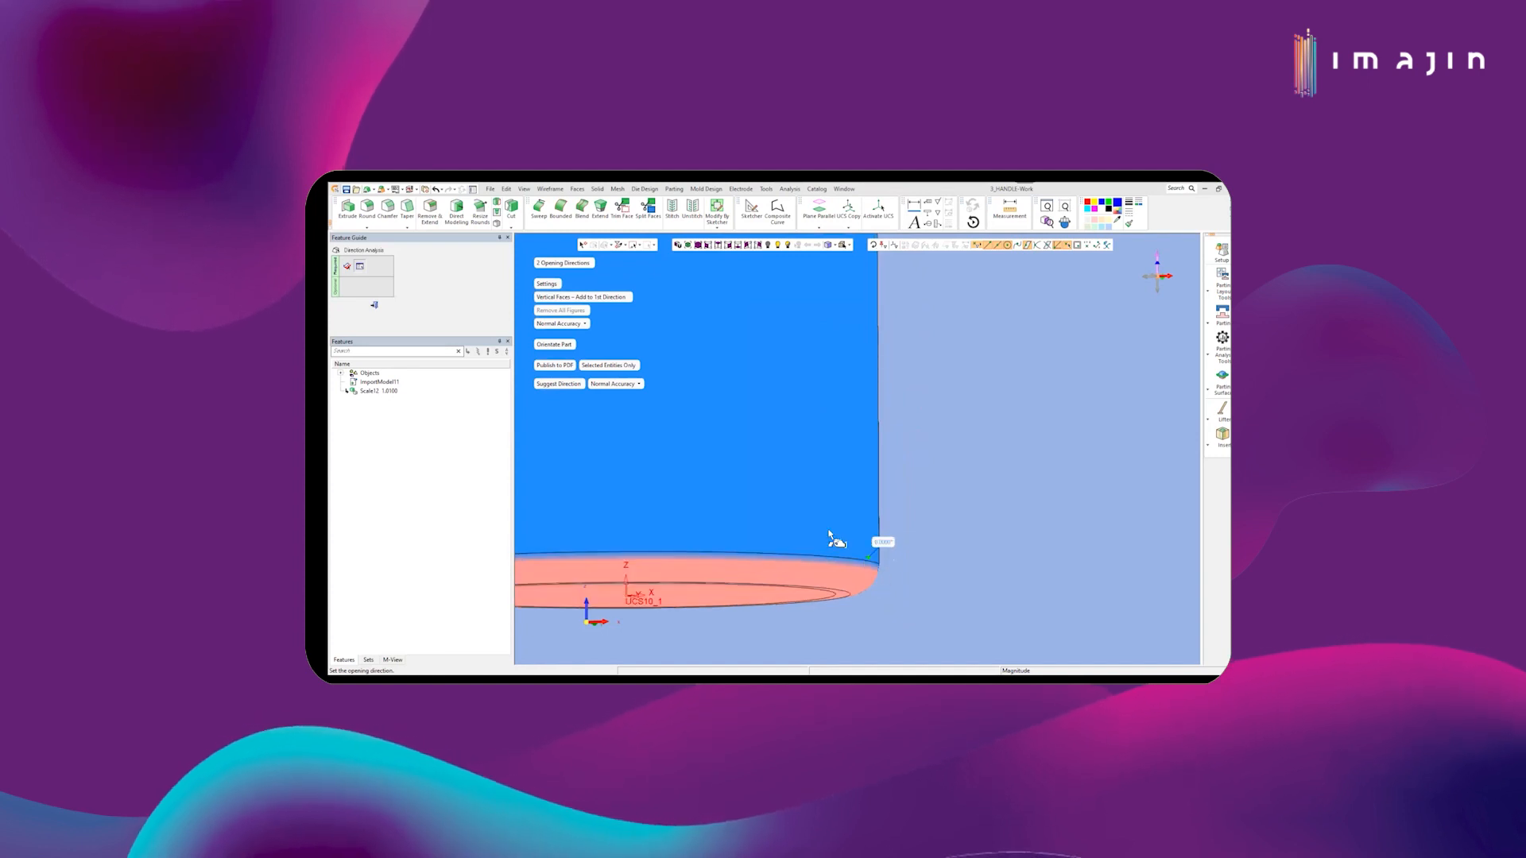
{"action": "middle_click", "coordinate": [564, 425]}
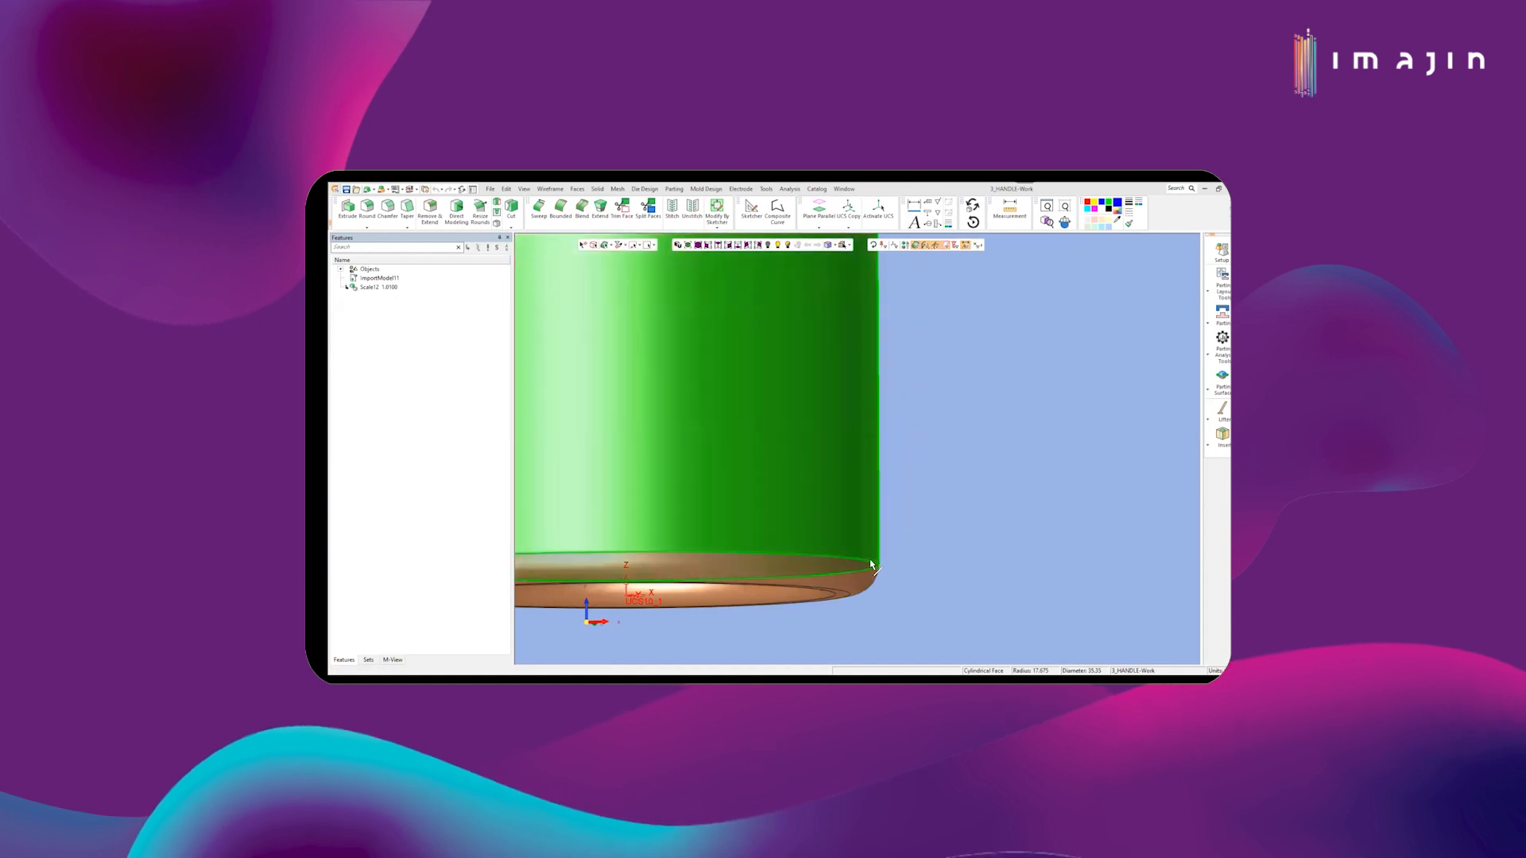
Step: Try a Quick Split of the unsplit handle along its vertical axis using draft angle analysis
{"action": "left_click", "coordinate": [875, 566]}
{"action": "middle_click", "coordinate": [907, 550]}
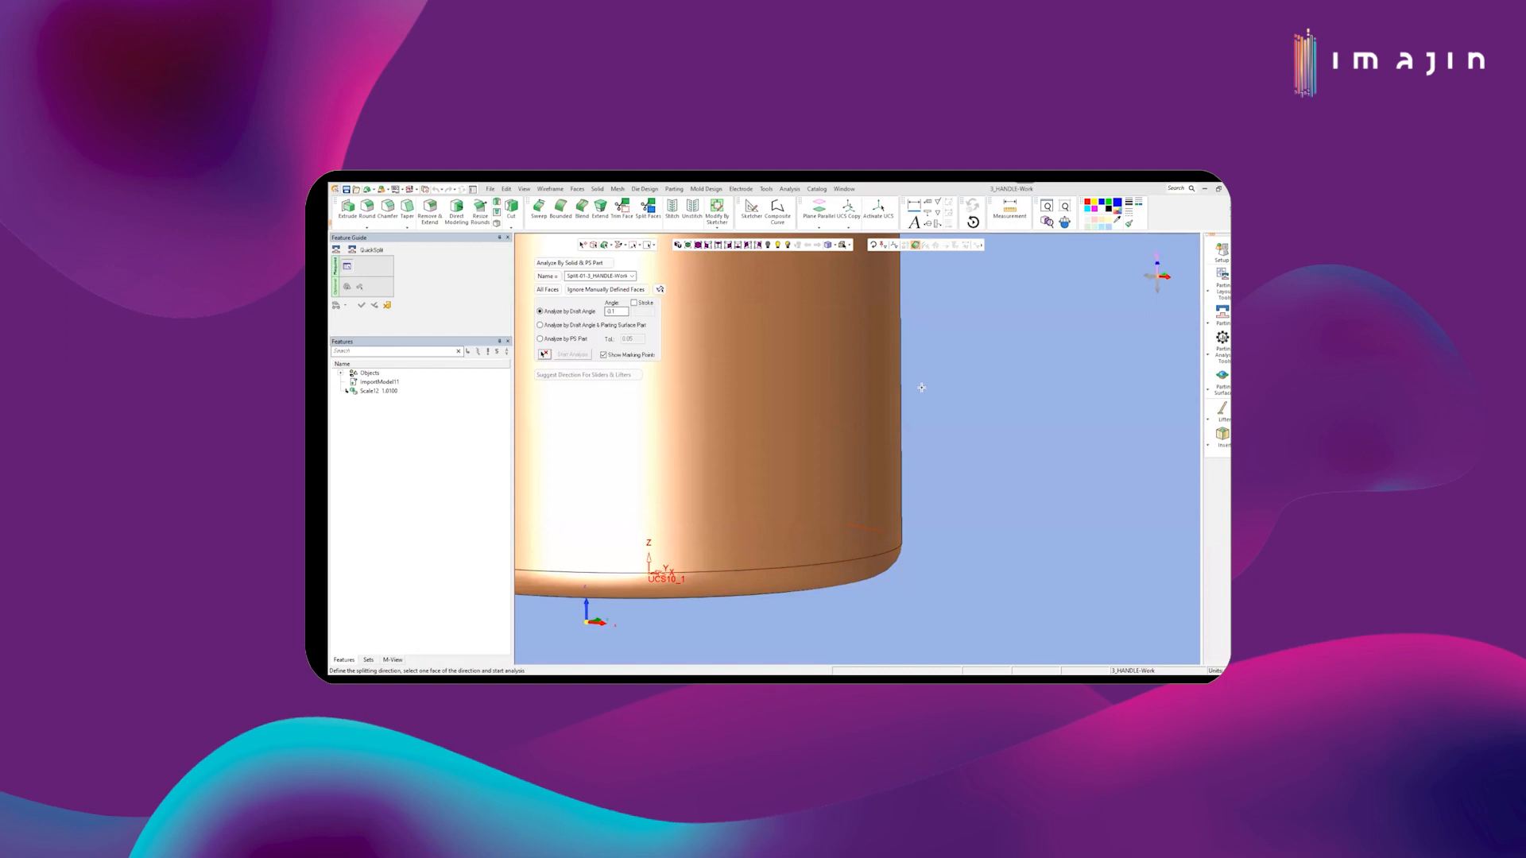
{"action": "scroll", "coordinate": [922, 386], "scroll_direction": "down", "scroll_amount": 3}
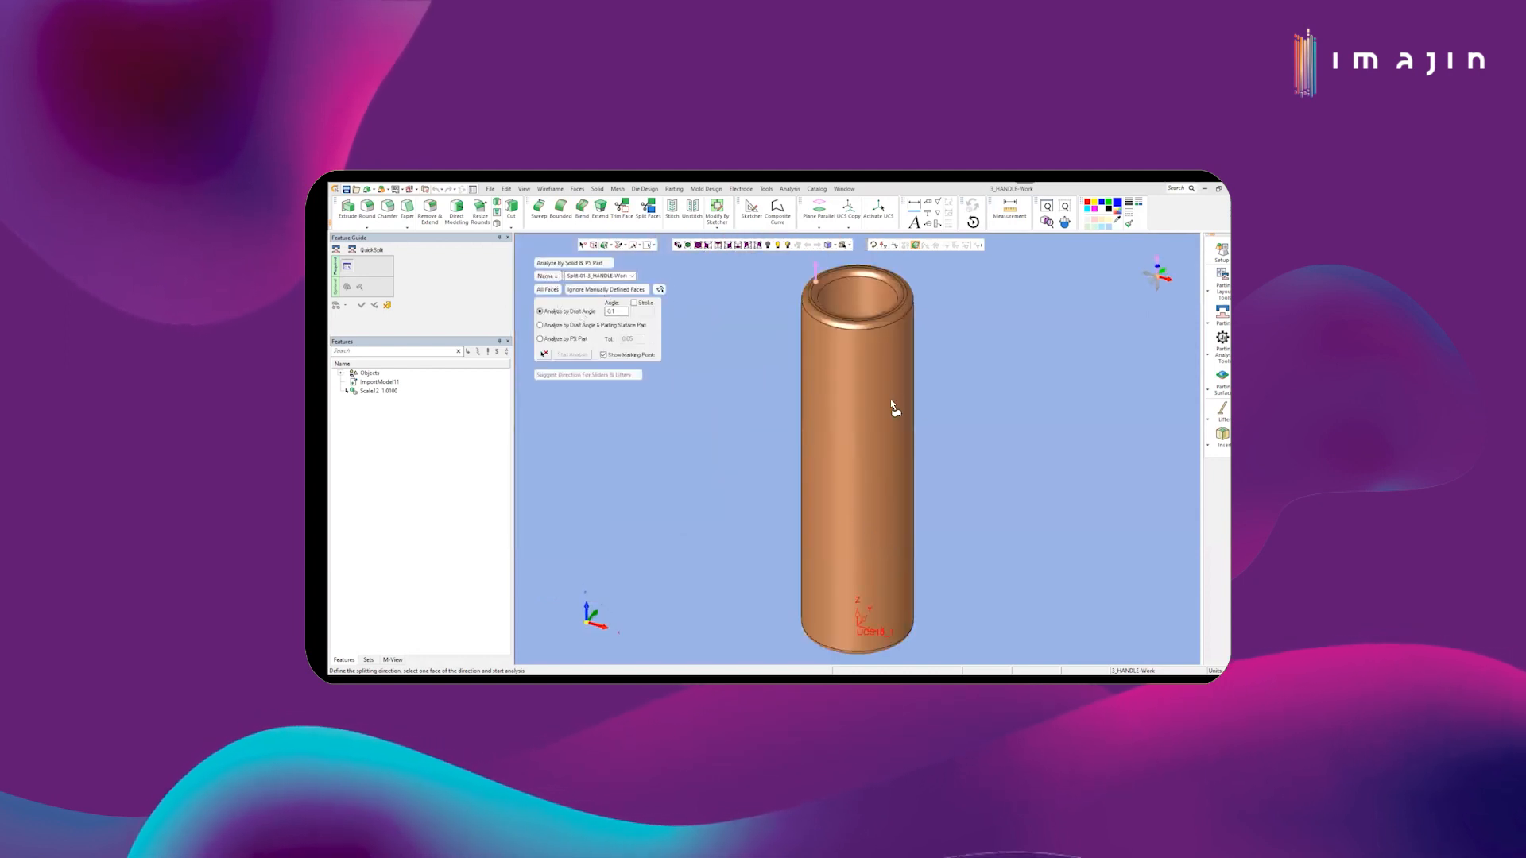
{"action": "left_click", "coordinate": [890, 326]}
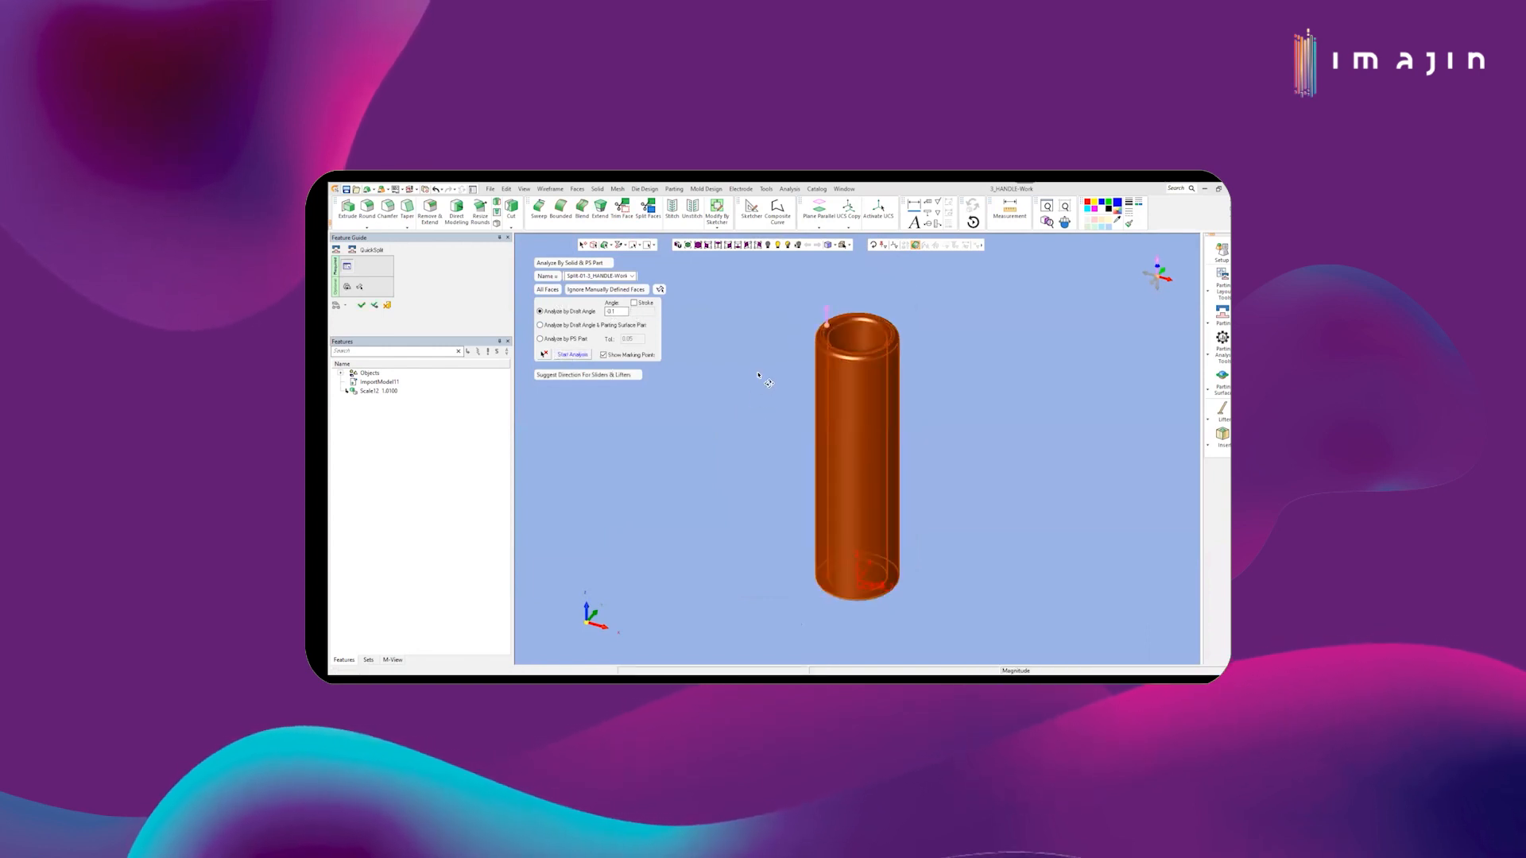
{"action": "middle_click", "coordinate": [868, 546]}
{"action": "scroll", "coordinate": [822, 376], "scroll_direction": "up", "scroll_amount": 3}
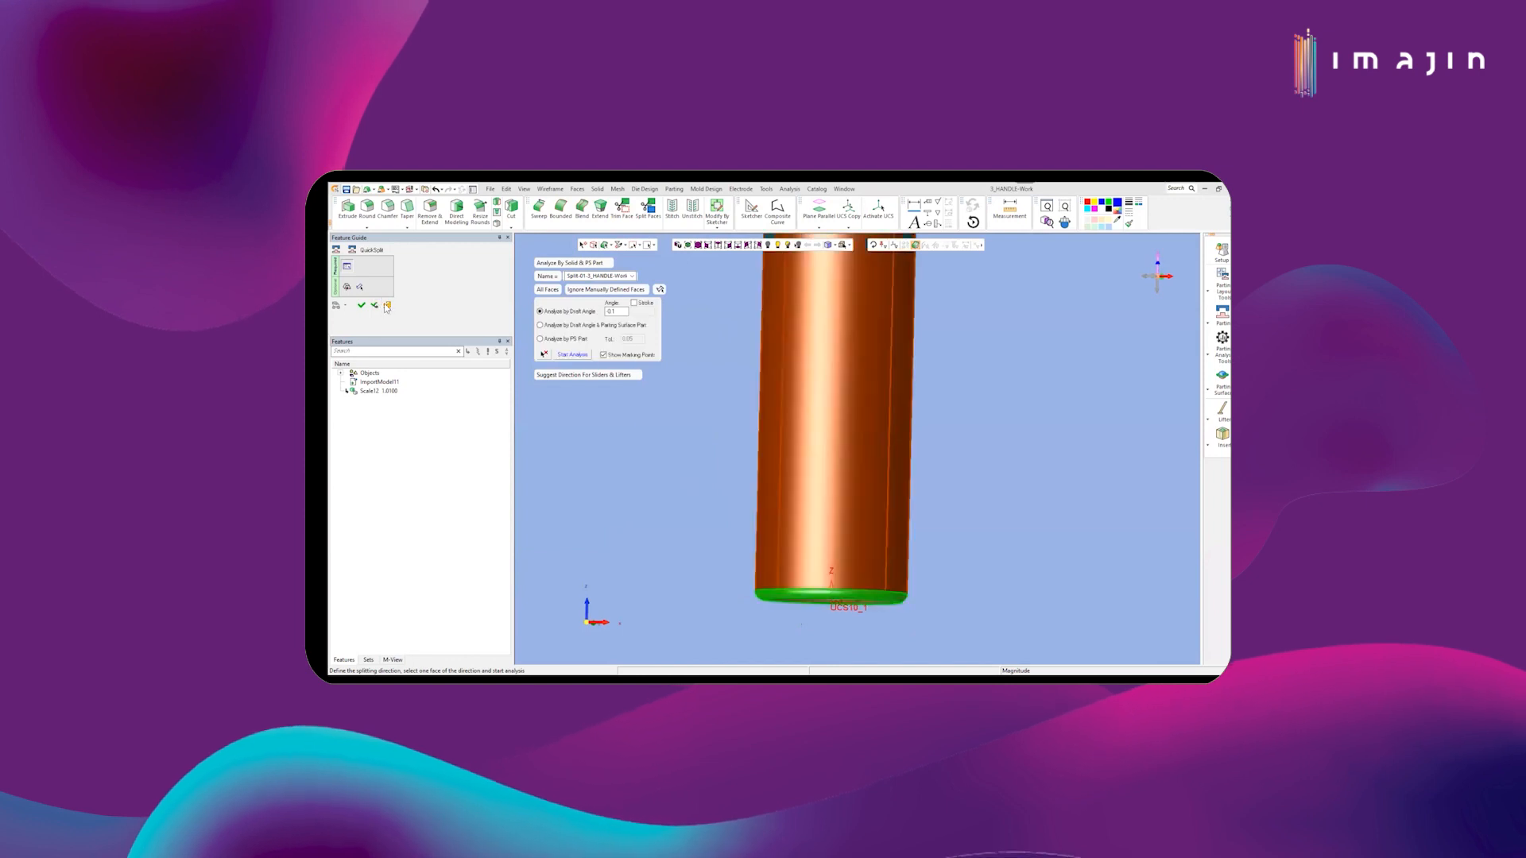
{"action": "middle_click", "coordinate": [822, 376]}
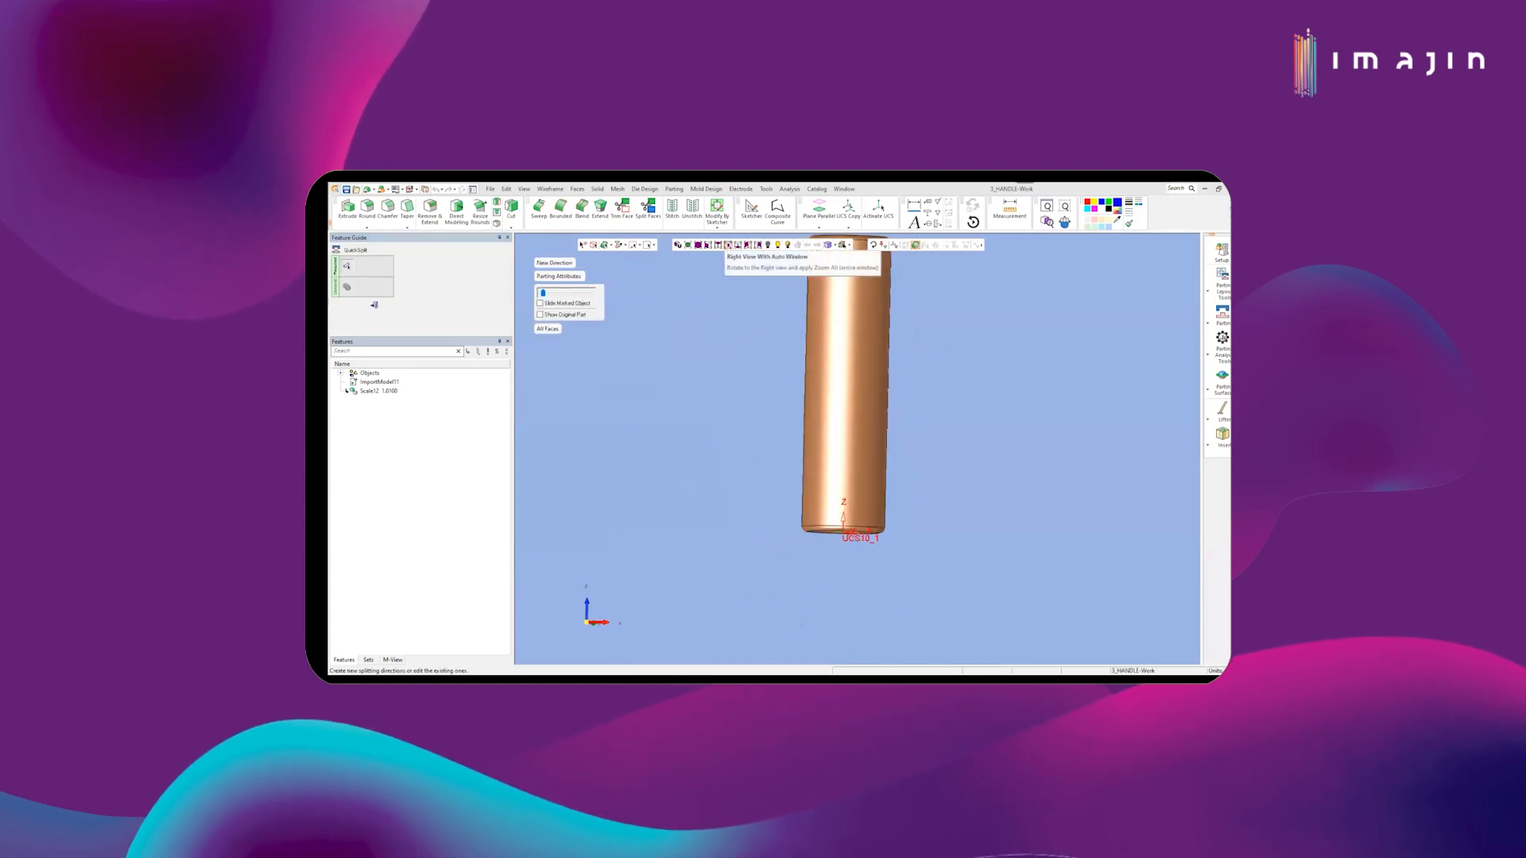
Step: Examine the handle's undivided outer cylindrical face in the right view and leave Quick Split
{"action": "left_click", "coordinate": [728, 245]}
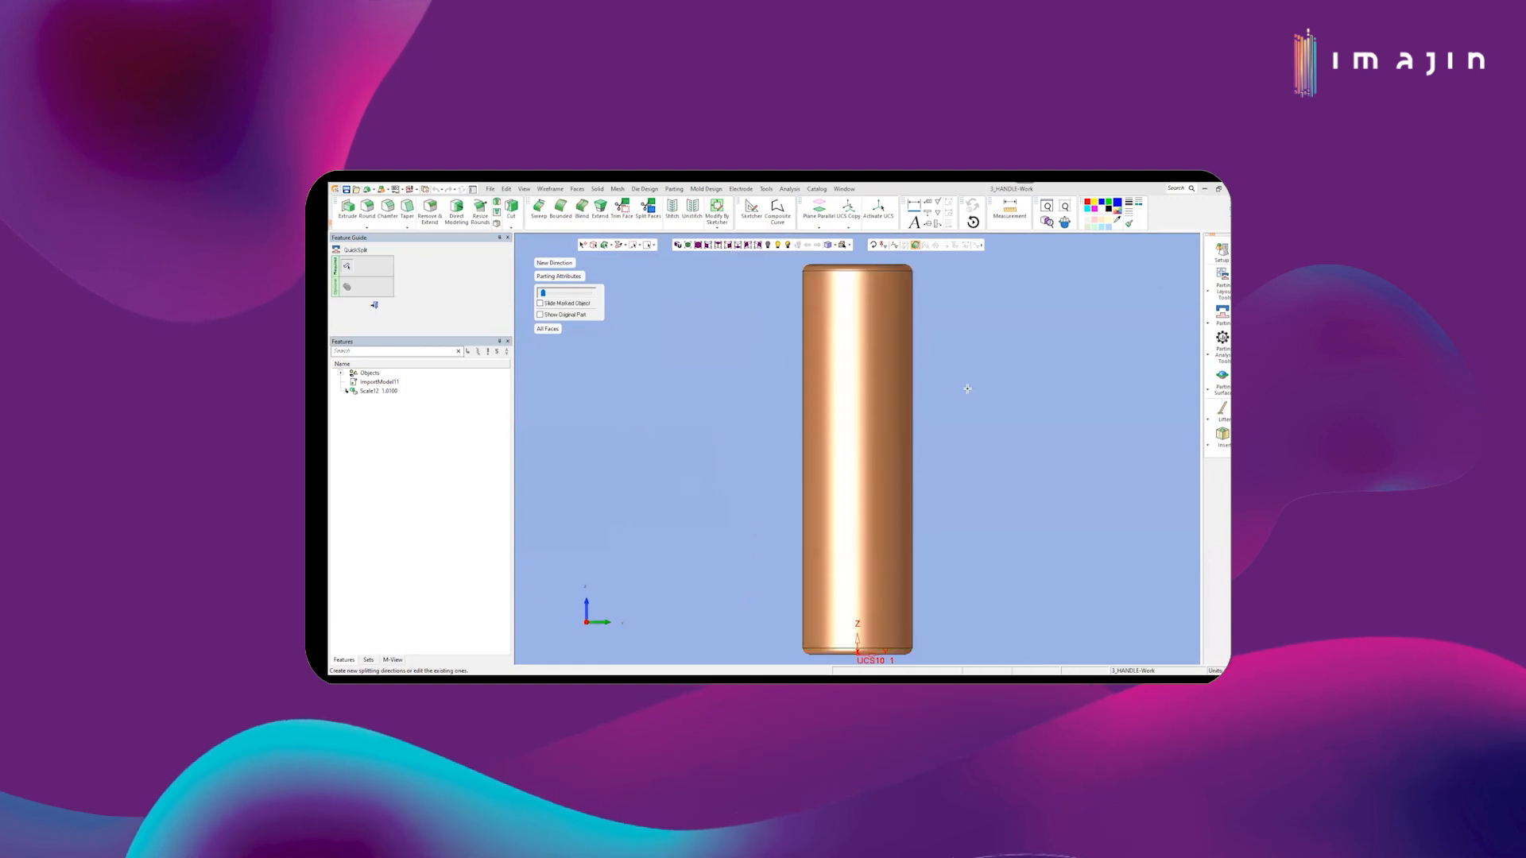
{"action": "scroll", "coordinate": [949, 370], "scroll_direction": "down", "scroll_amount": 2}
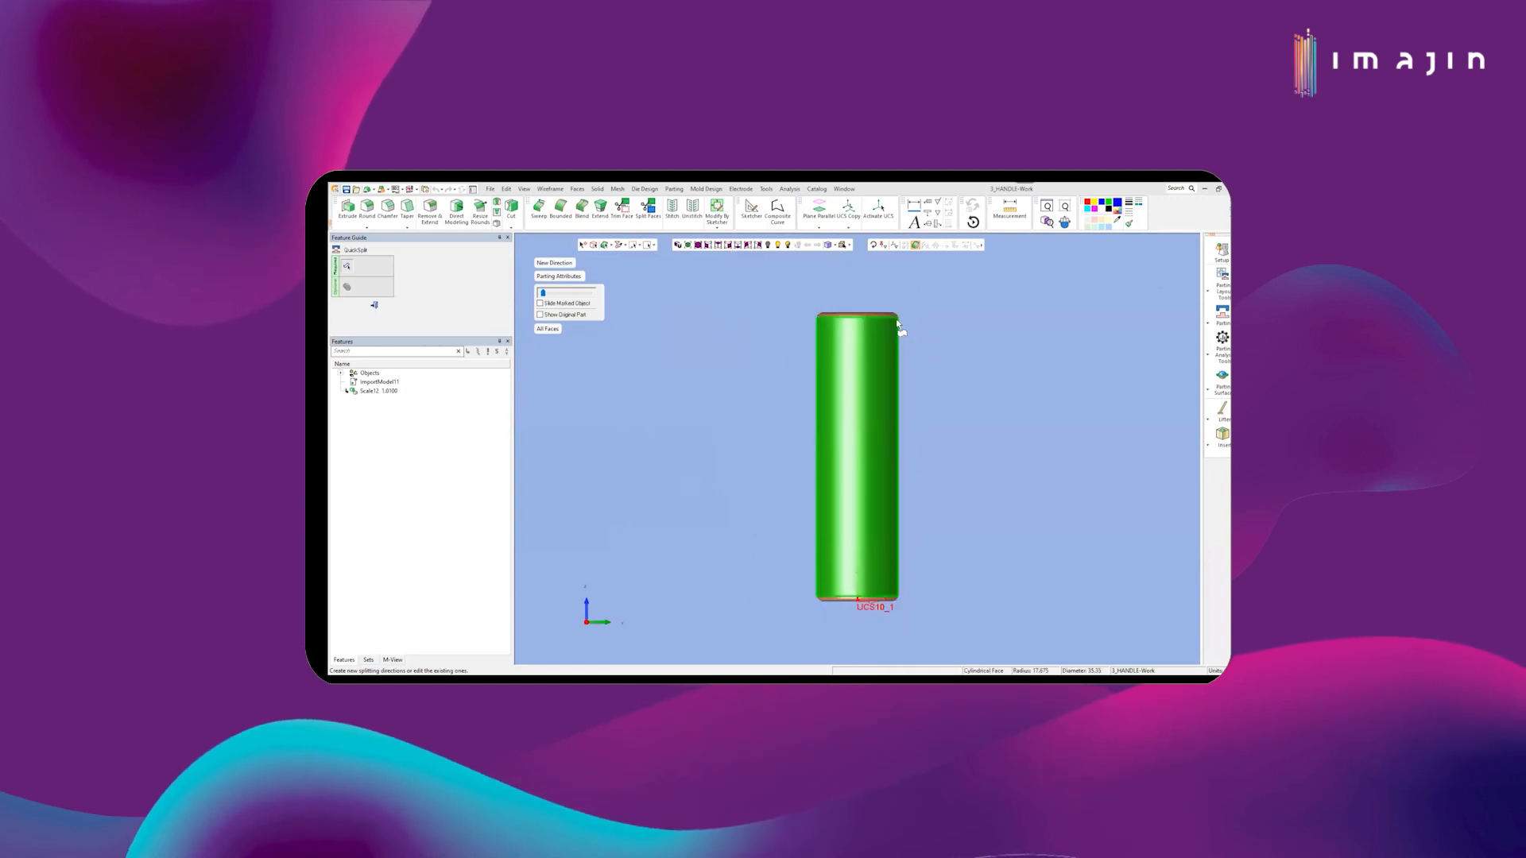
{"action": "left_click", "coordinate": [894, 513]}
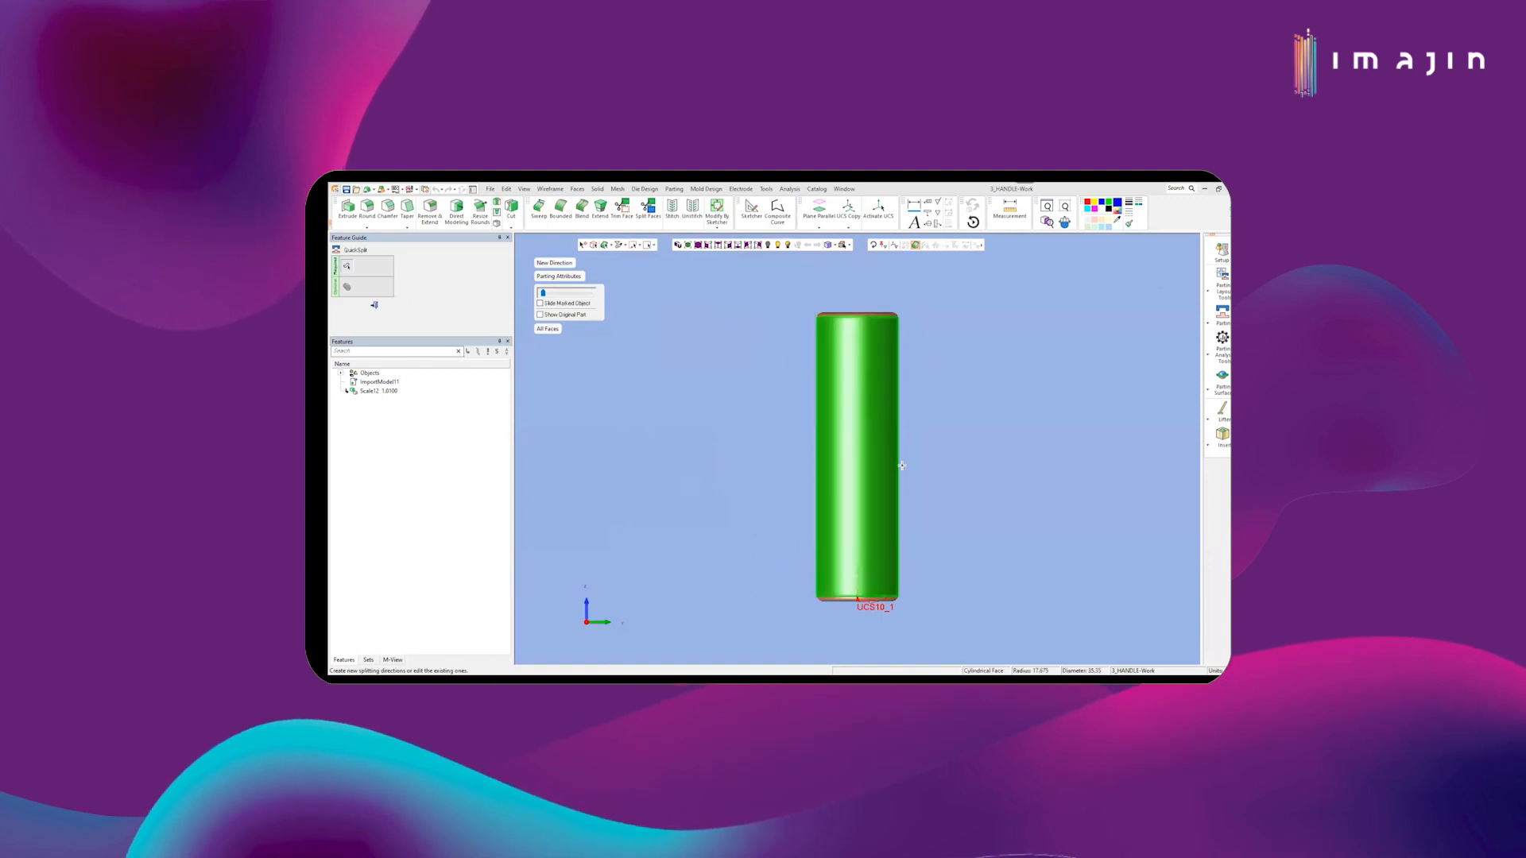
{"action": "middle_click", "coordinate": [827, 405]}
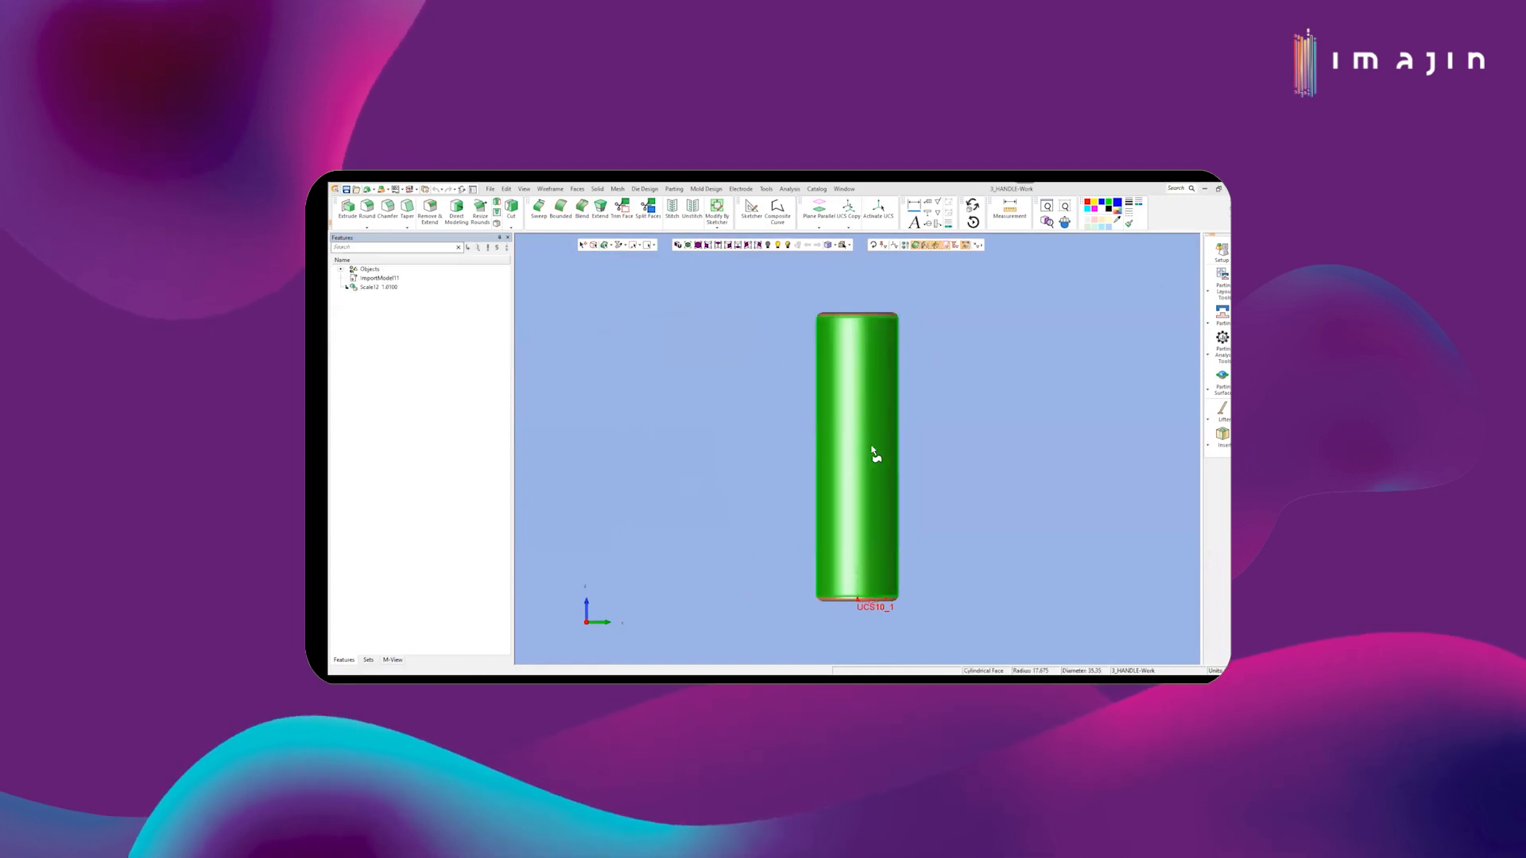
Step: Create a mid plane between the handle's two end faces and split the outer face along it
{"action": "left_click", "coordinate": [551, 190]}
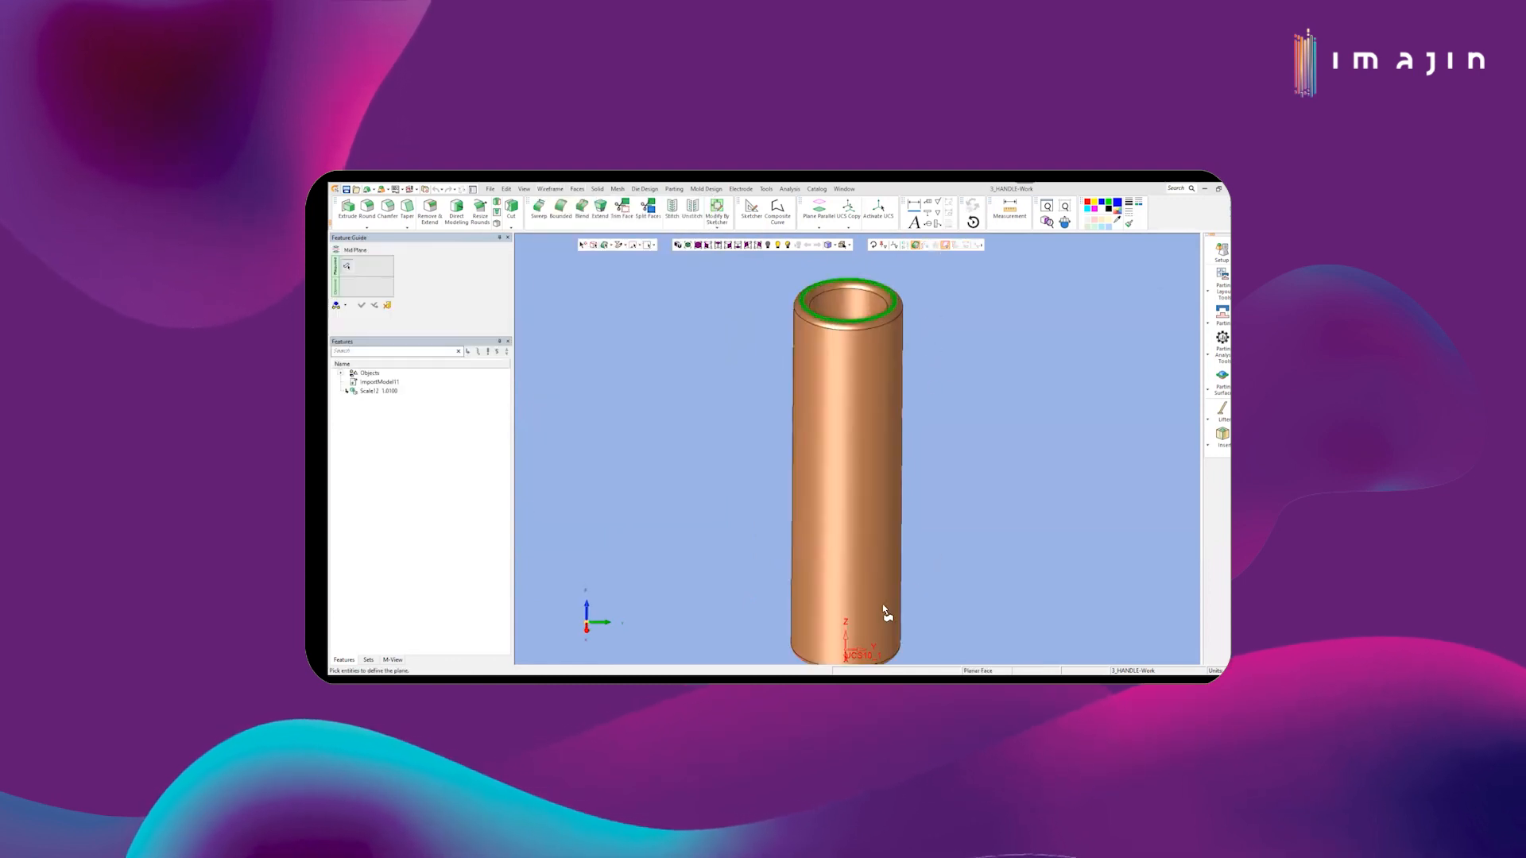
{"action": "middle_click", "coordinate": [964, 453]}
{"action": "left_click", "coordinate": [648, 208]}
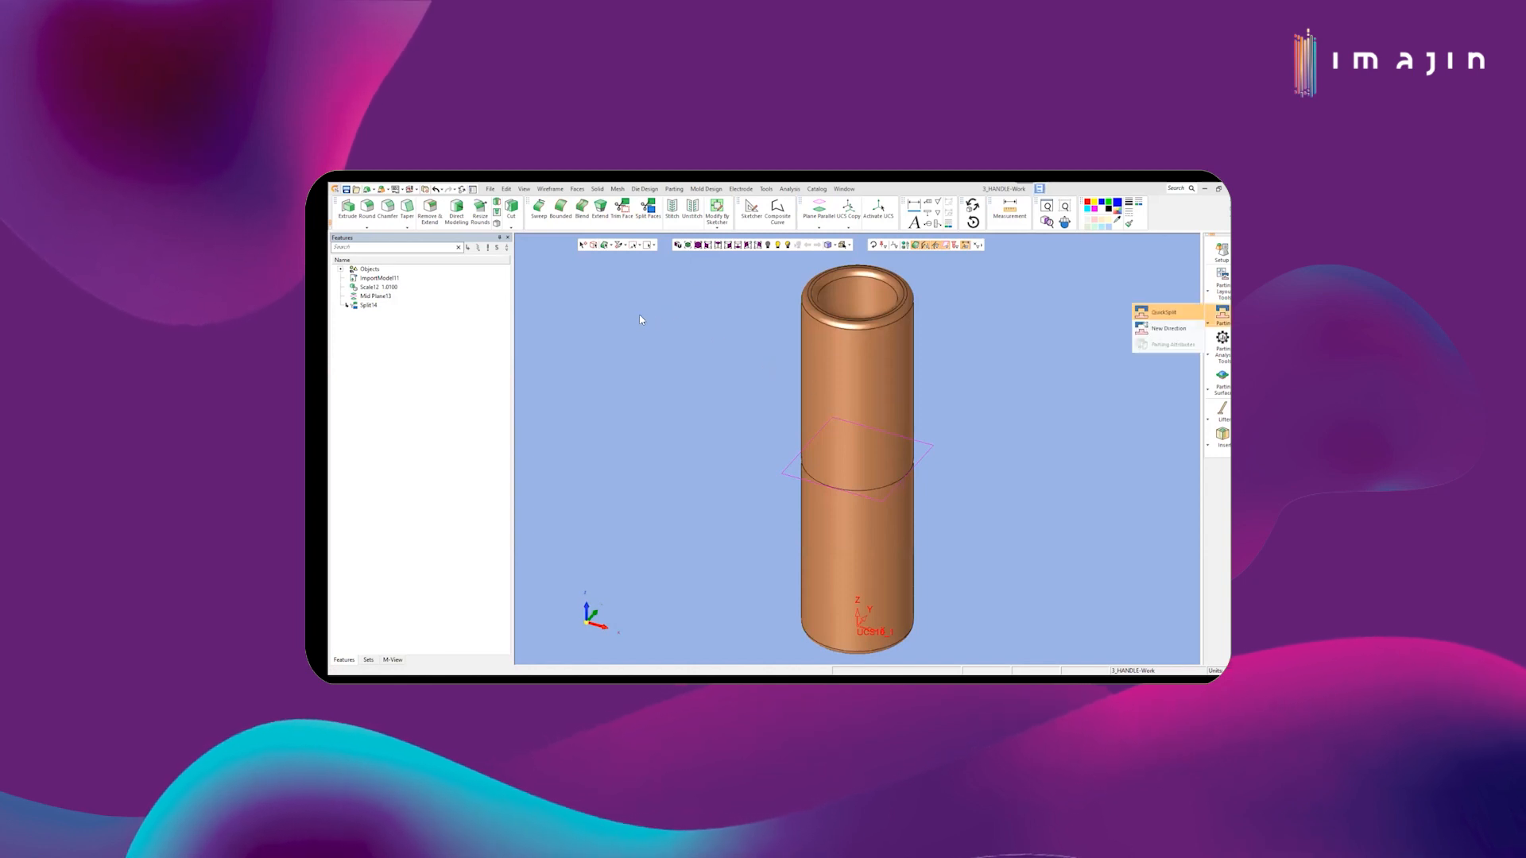
Step: Quick Split the handle by draft angle into an upward and a downward direction, assigning the faces on either side of the mid plane
{"action": "left_click", "coordinate": [844, 607]}
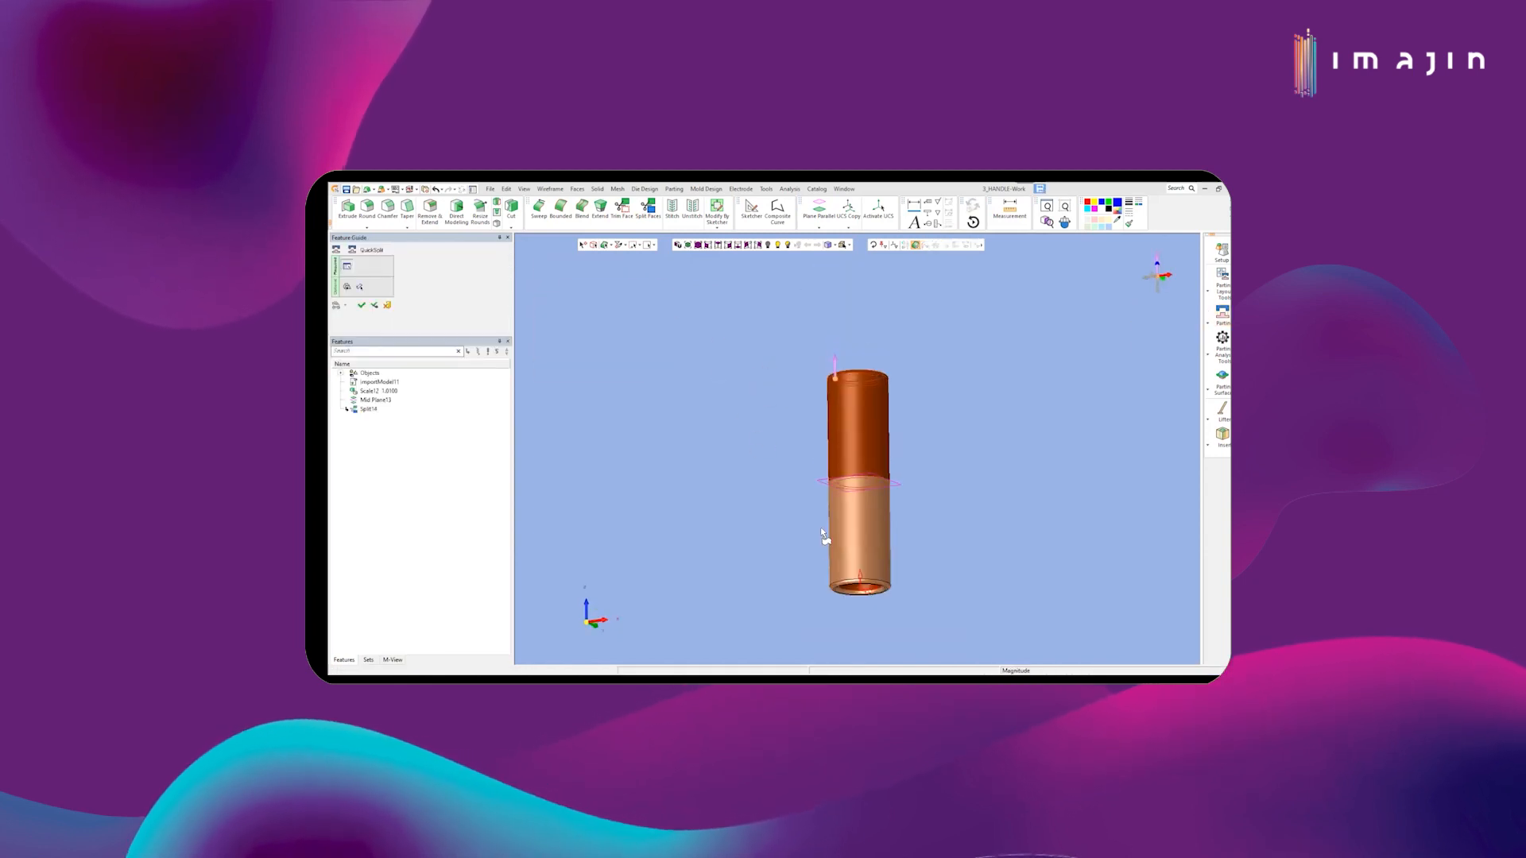
{"action": "scroll", "coordinate": [832, 554], "scroll_direction": "up", "scroll_amount": 4}
{"action": "left_click", "coordinate": [855, 571]}
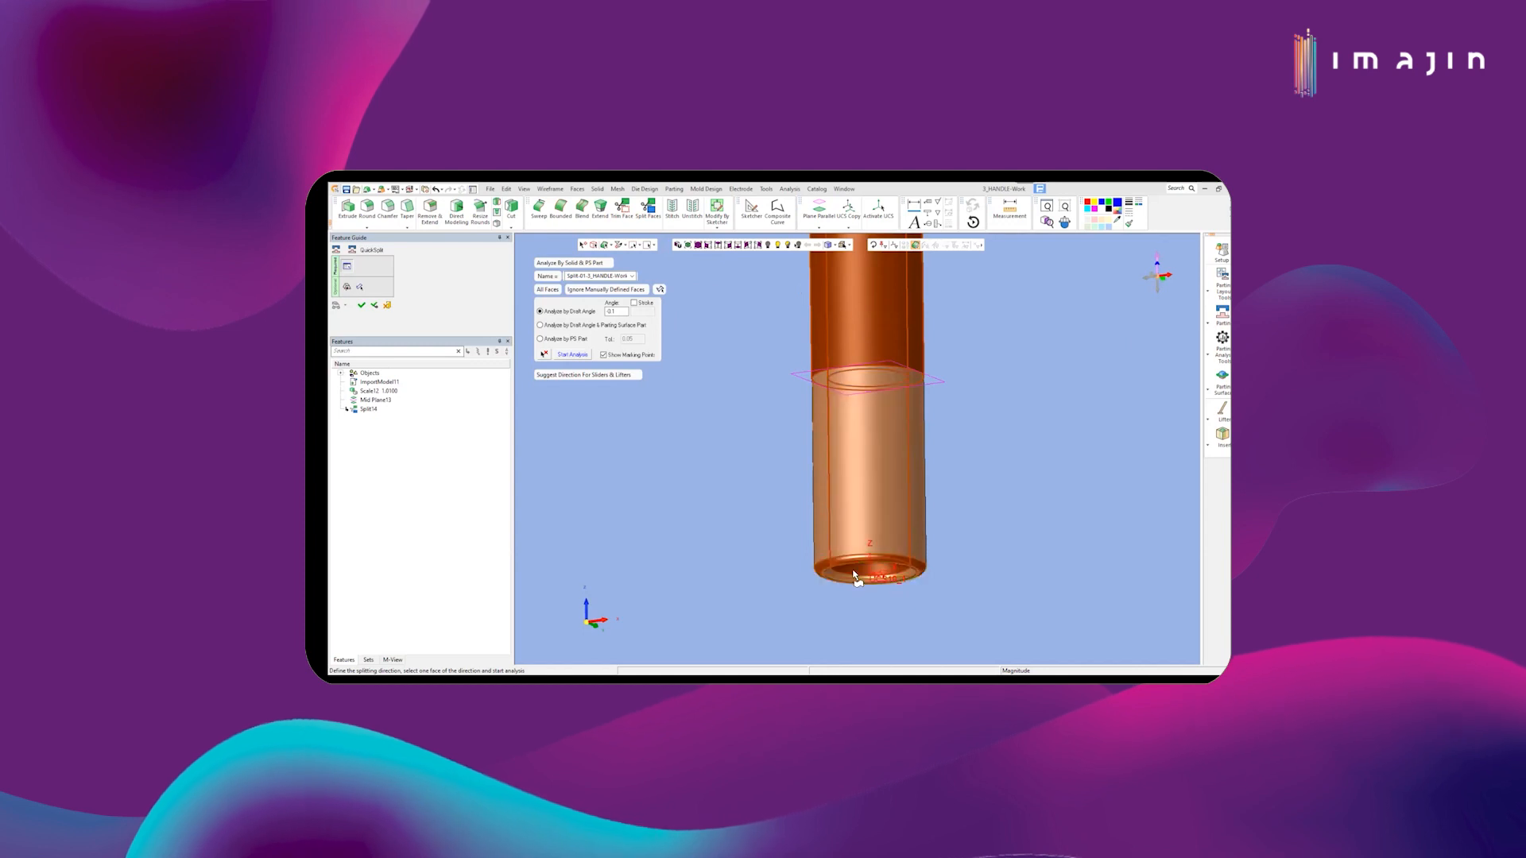
{"action": "mouse_move", "coordinate": [720, 454]}
{"action": "middle_mouse_down"}
{"action": "mouse_move", "coordinate": [714, 477]}
{"action": "mouse_move", "coordinate": [729, 463]}
{"action": "middle_mouse_up"}
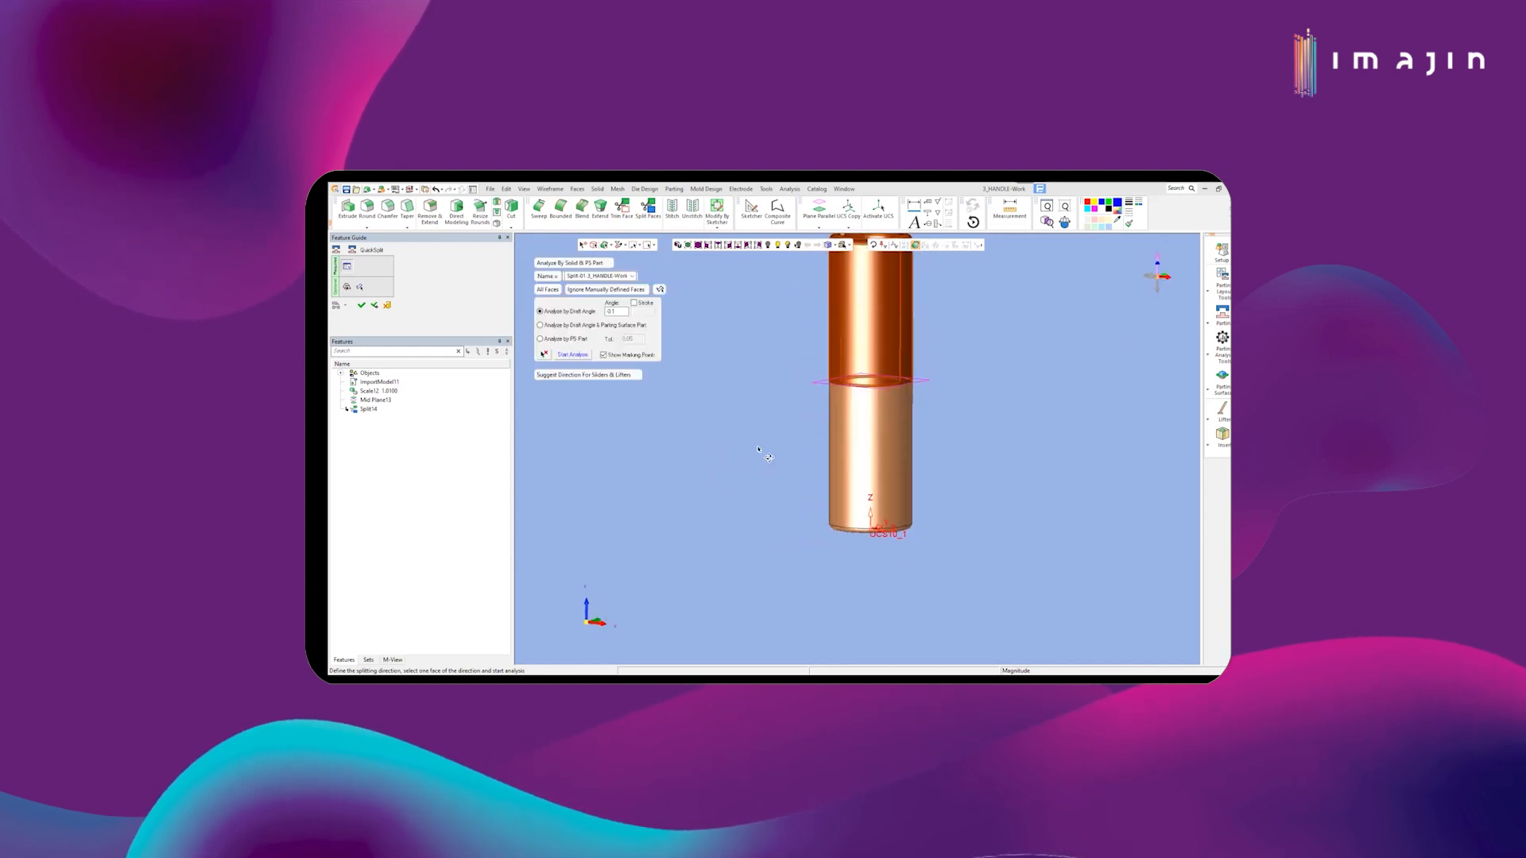
{"action": "left_click", "coordinate": [859, 539]}
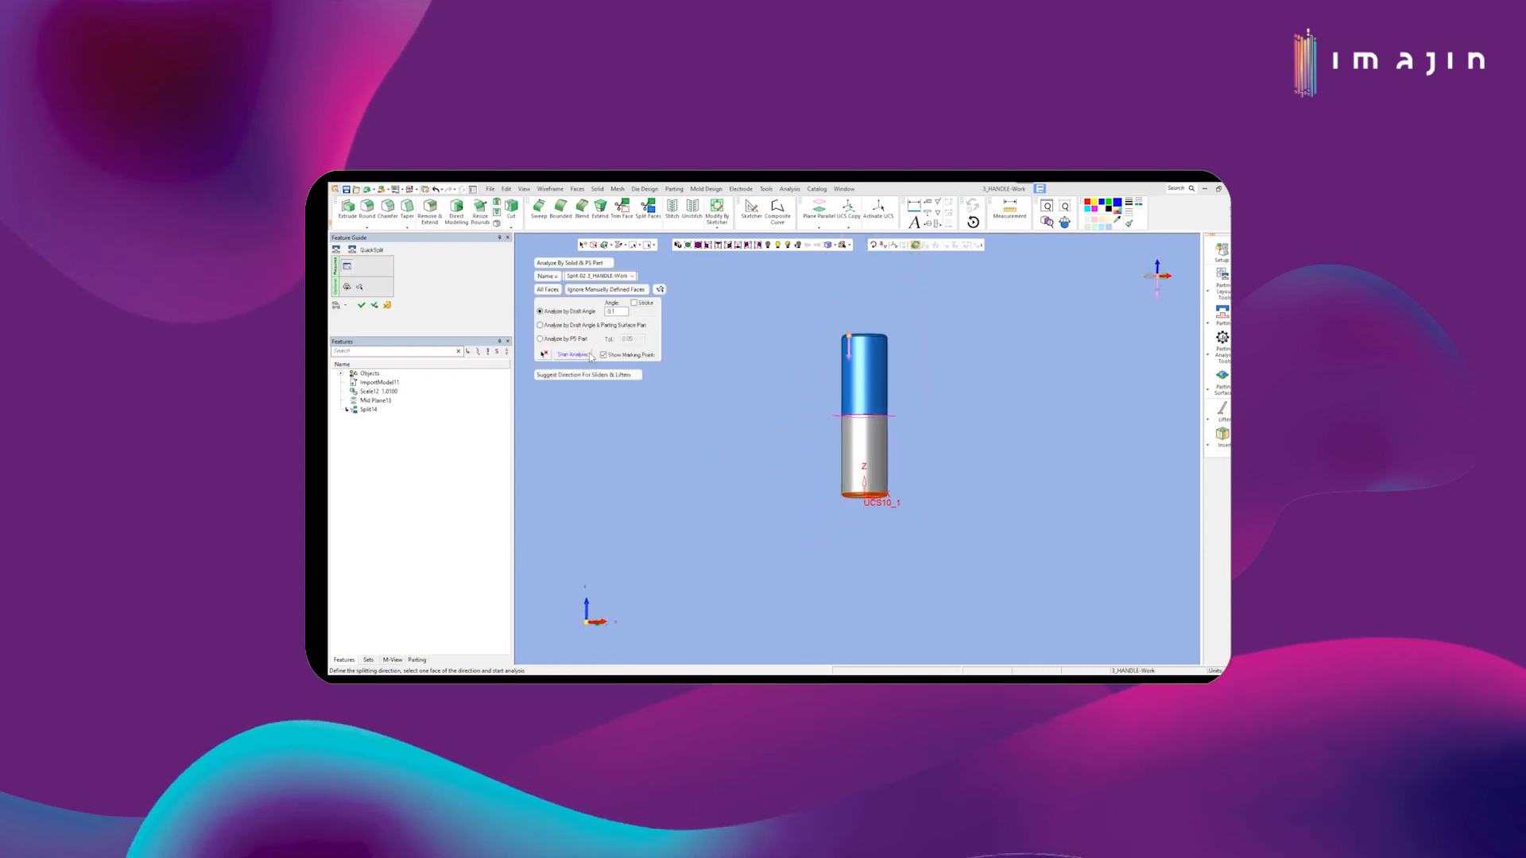
{"action": "scroll", "coordinate": [734, 387], "scroll_direction": "up", "scroll_amount": 2}
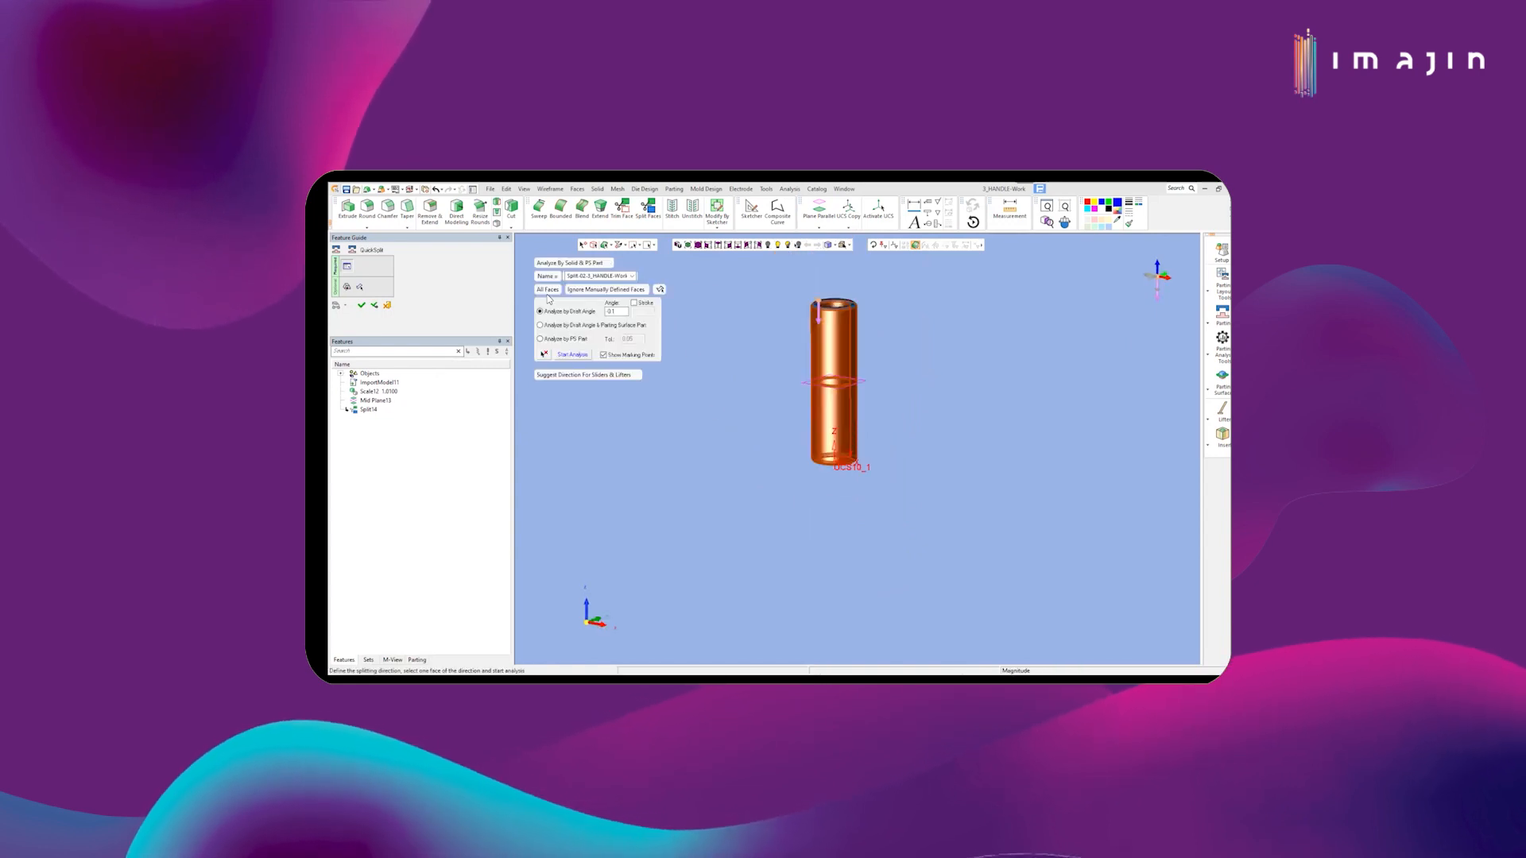
Step: Preview the separation of the handle's two split halves, bring them back together and finish Quick Split
{"action": "mouse_move", "coordinate": [548, 293]}
{"action": "left_mouse_down"}
{"action": "mouse_move", "coordinate": [569, 293]}
{"action": "mouse_move", "coordinate": [547, 295]}
{"action": "left_mouse_up"}
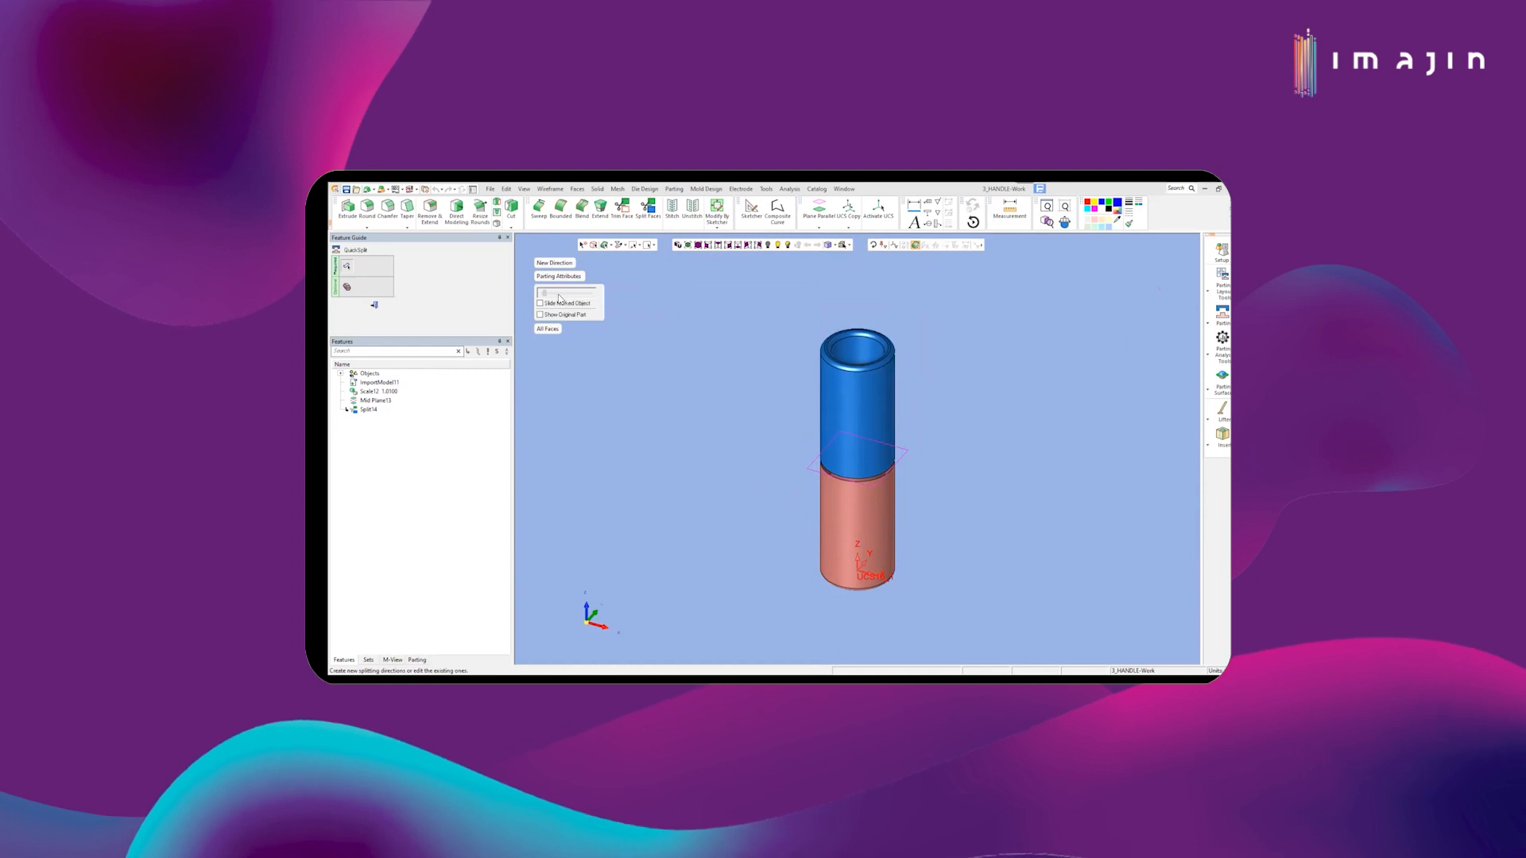
{"action": "left_click_drag", "start_coordinate": [551, 298], "coordinate": [539, 299]}
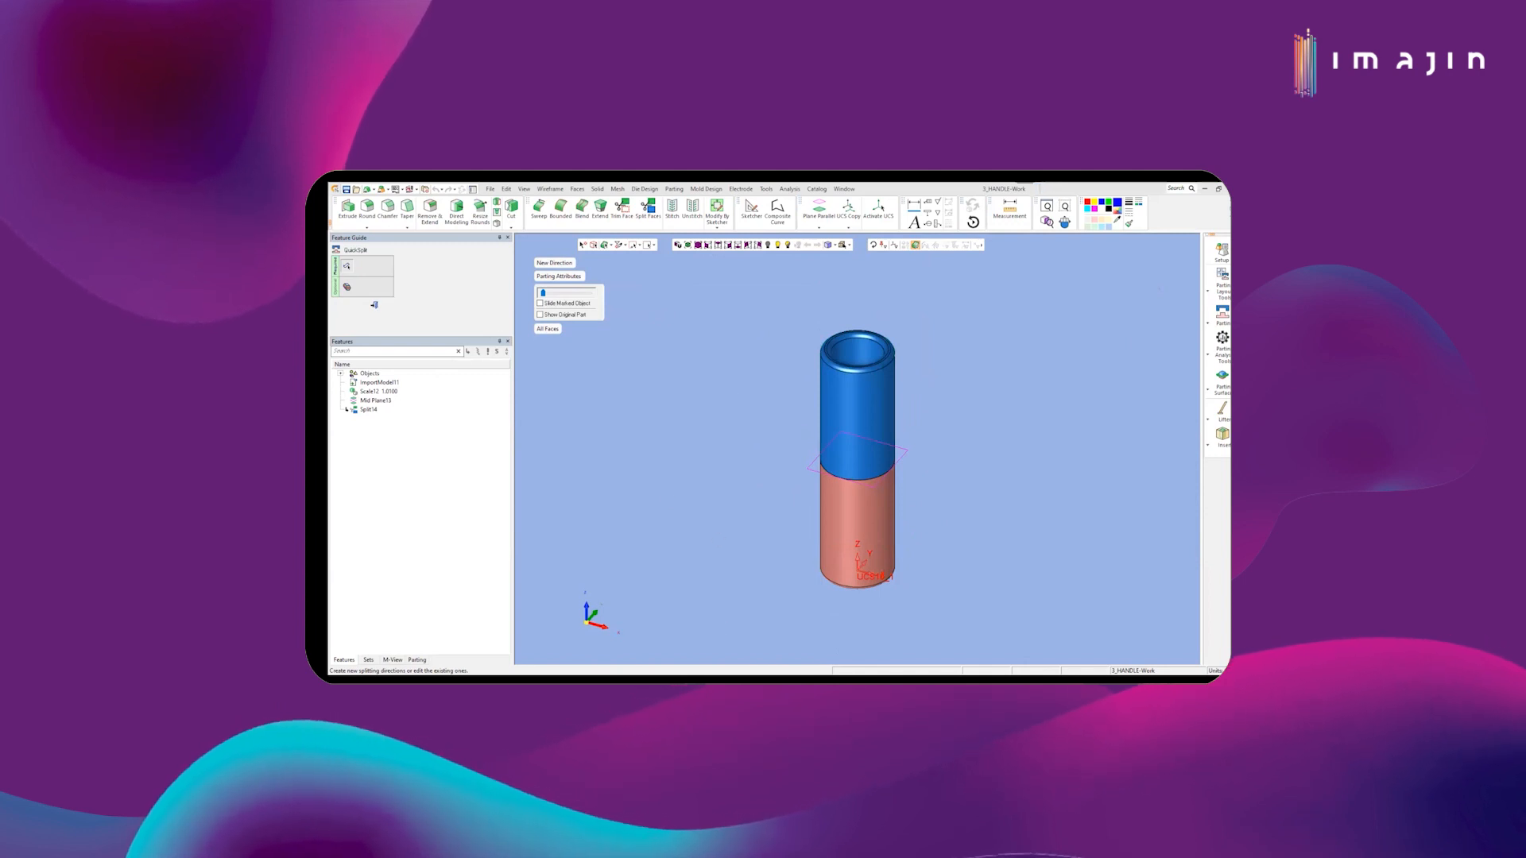
{"action": "middle_click", "coordinate": [669, 498]}
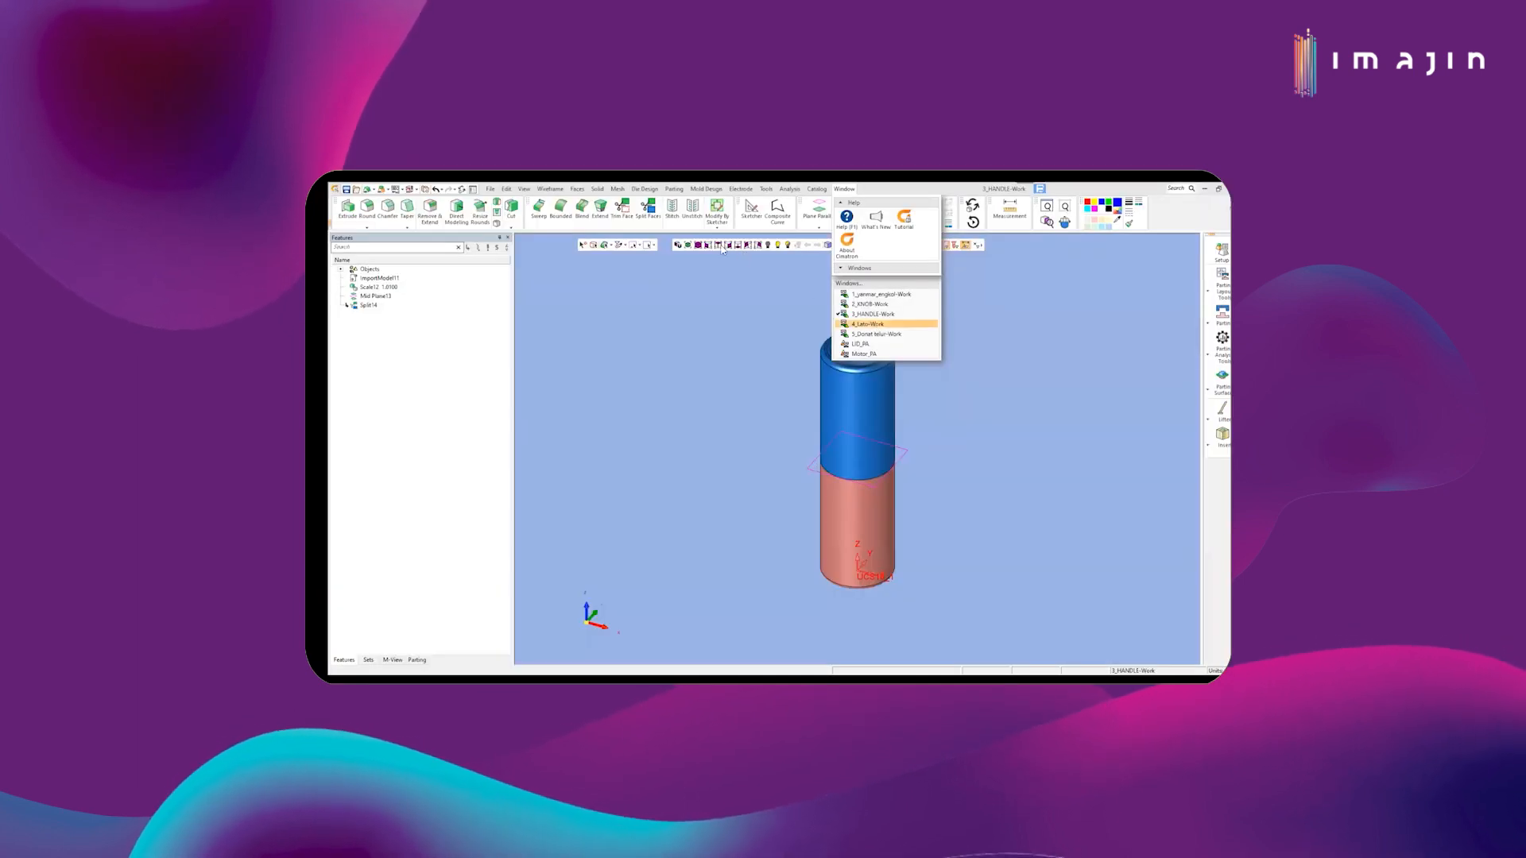
Step: Switch to the 4_Lato-Work document with the ball and its side tab
{"action": "left_click", "coordinate": [868, 324]}
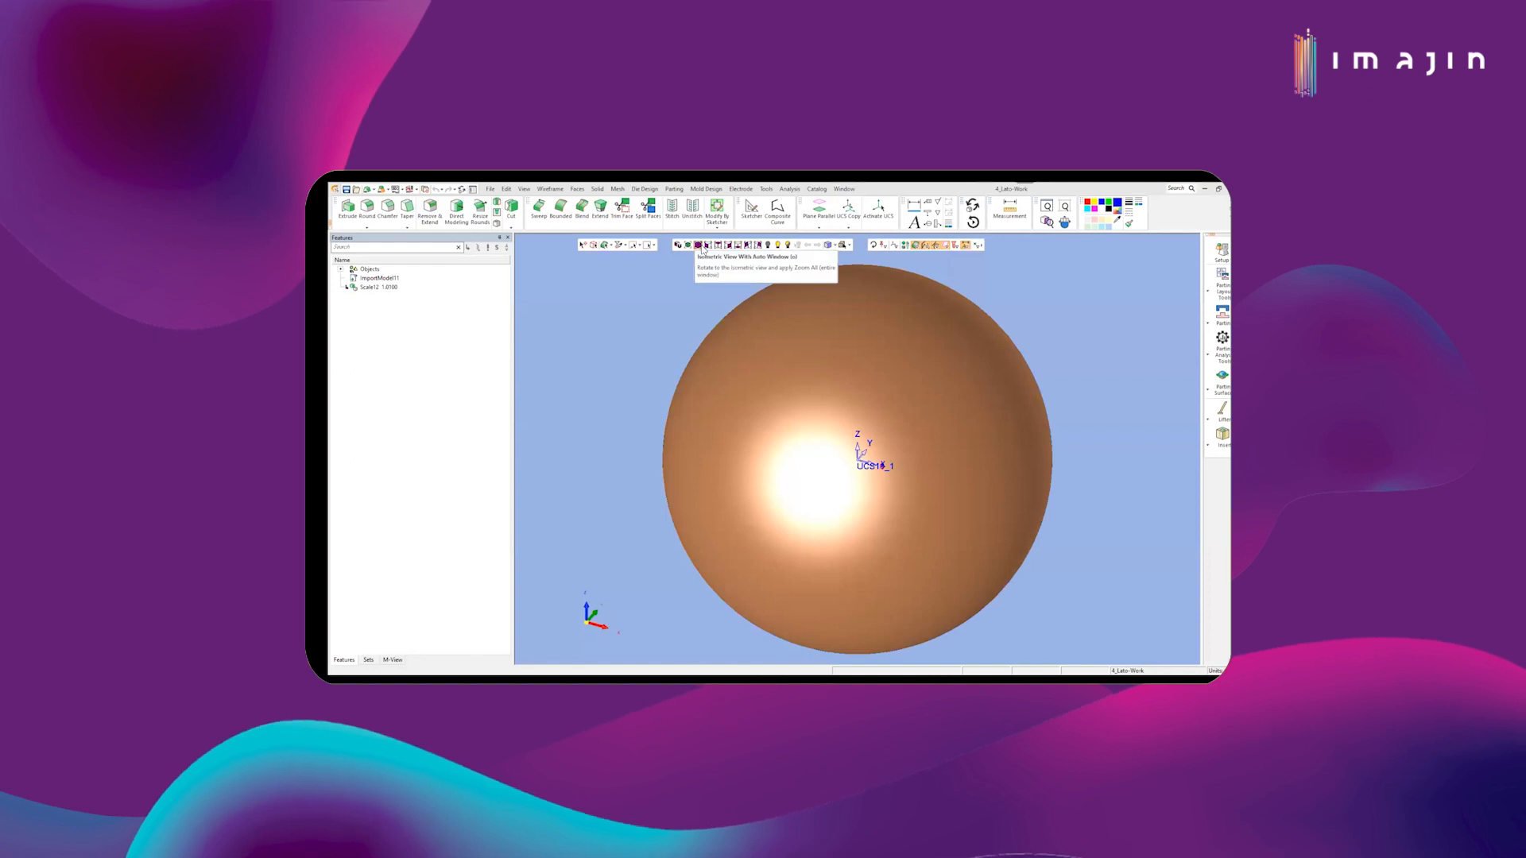
{"action": "middle_click_drag", "start_coordinate": [879, 394], "coordinate": [983, 487]}
{"action": "scroll", "coordinate": [983, 486], "scroll_direction": "down", "scroll_amount": 1}
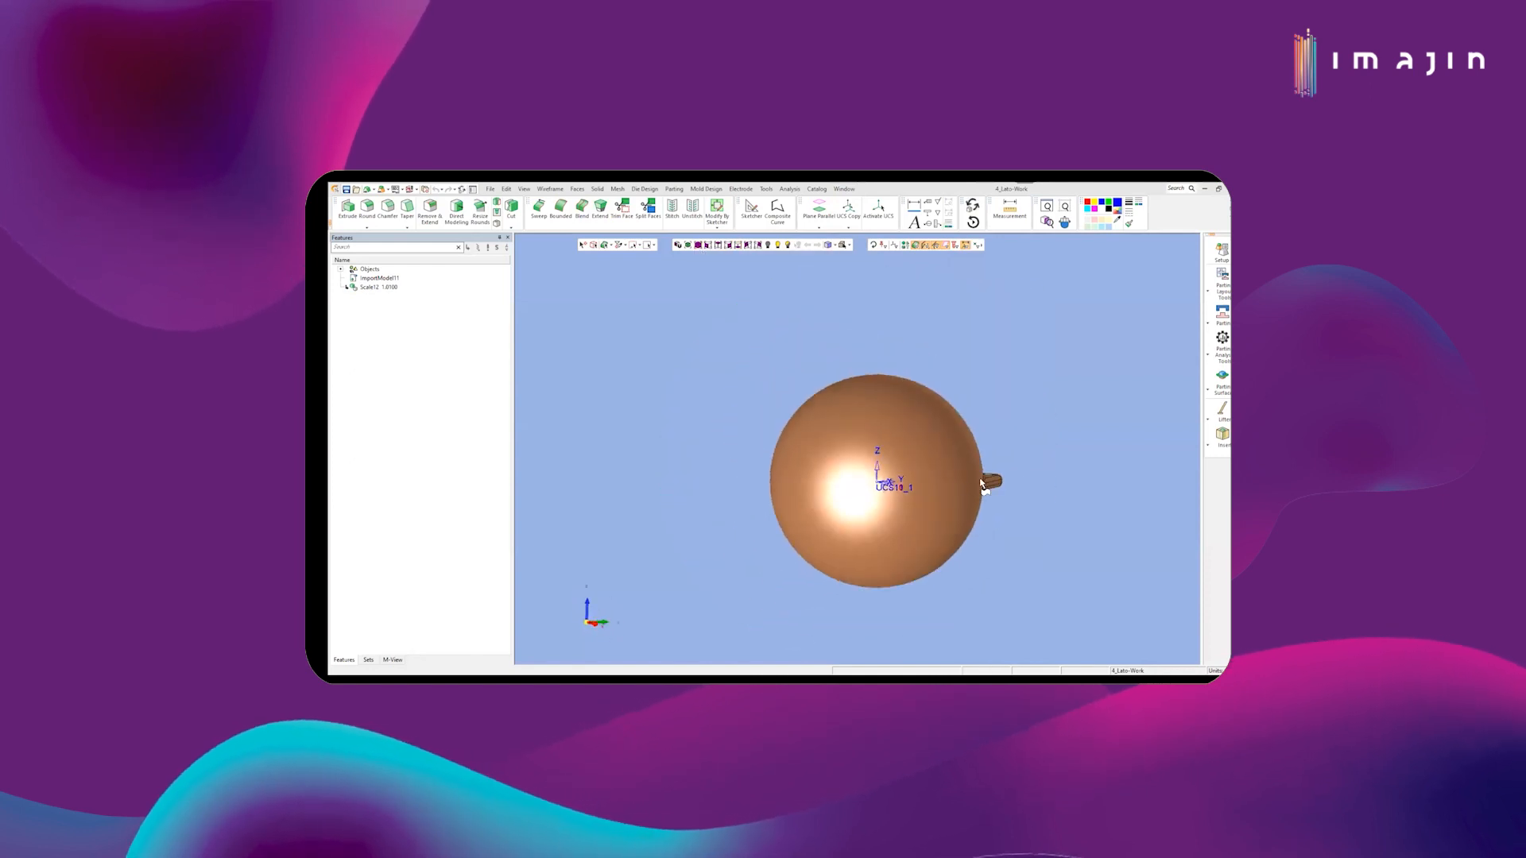
{"action": "scroll", "coordinate": [983, 469], "scroll_direction": "up", "scroll_amount": 2}
{"action": "scroll", "coordinate": [984, 453], "scroll_direction": "down", "scroll_amount": 2}
{"action": "scroll", "coordinate": [973, 453], "scroll_direction": "up", "scroll_amount": 2}
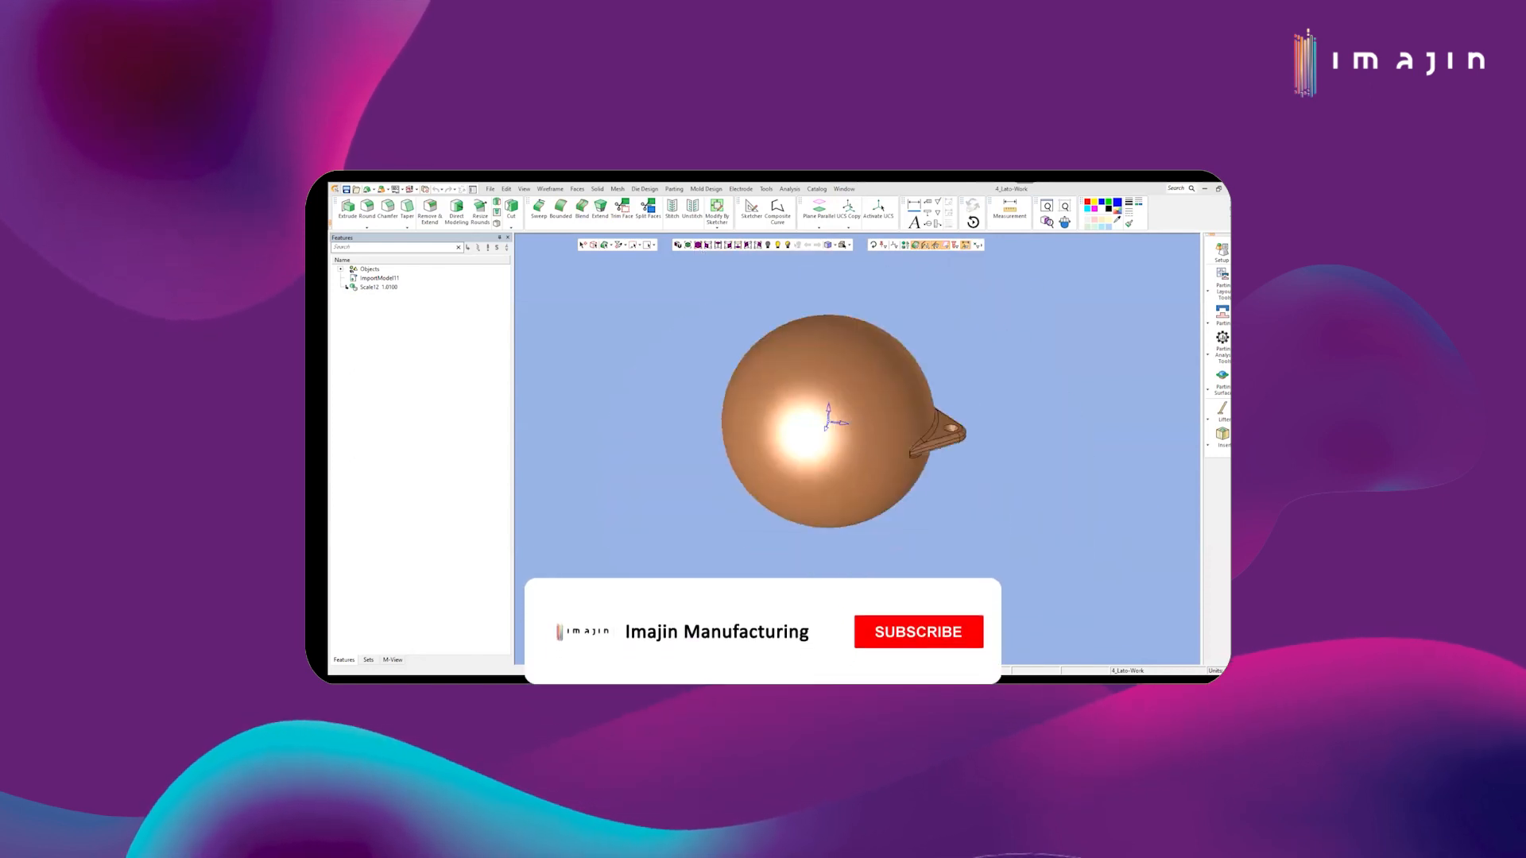
Step: Start a Quick Split of the ball part and apply the upward direction by draft angle analysis
{"action": "left_click", "coordinate": [1221, 317]}
{"action": "left_click", "coordinate": [1162, 313]}
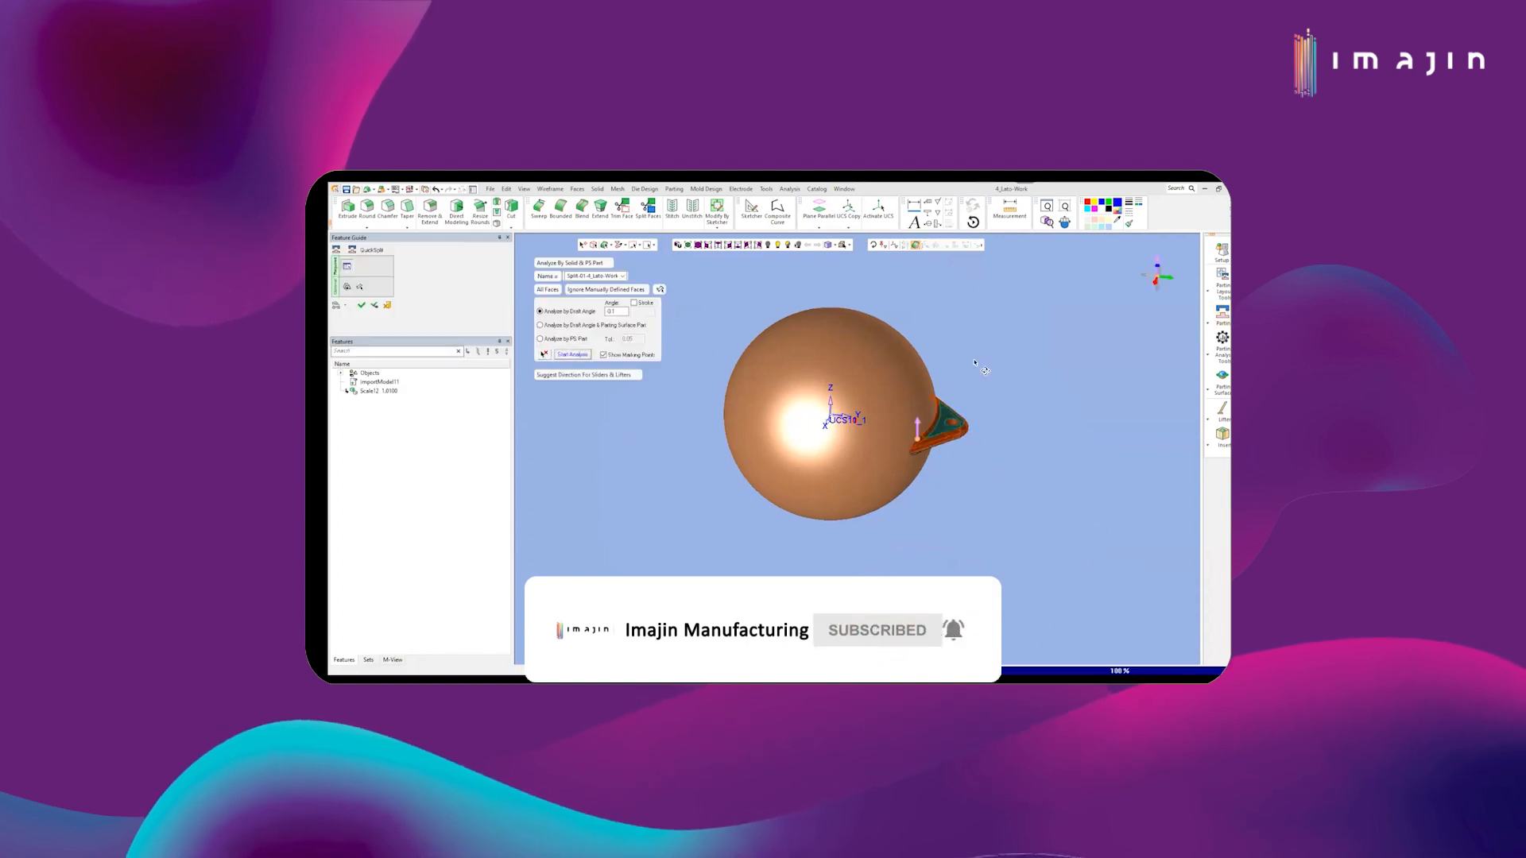
{"action": "scroll", "coordinate": [958, 409], "scroll_direction": "up", "scroll_amount": 3}
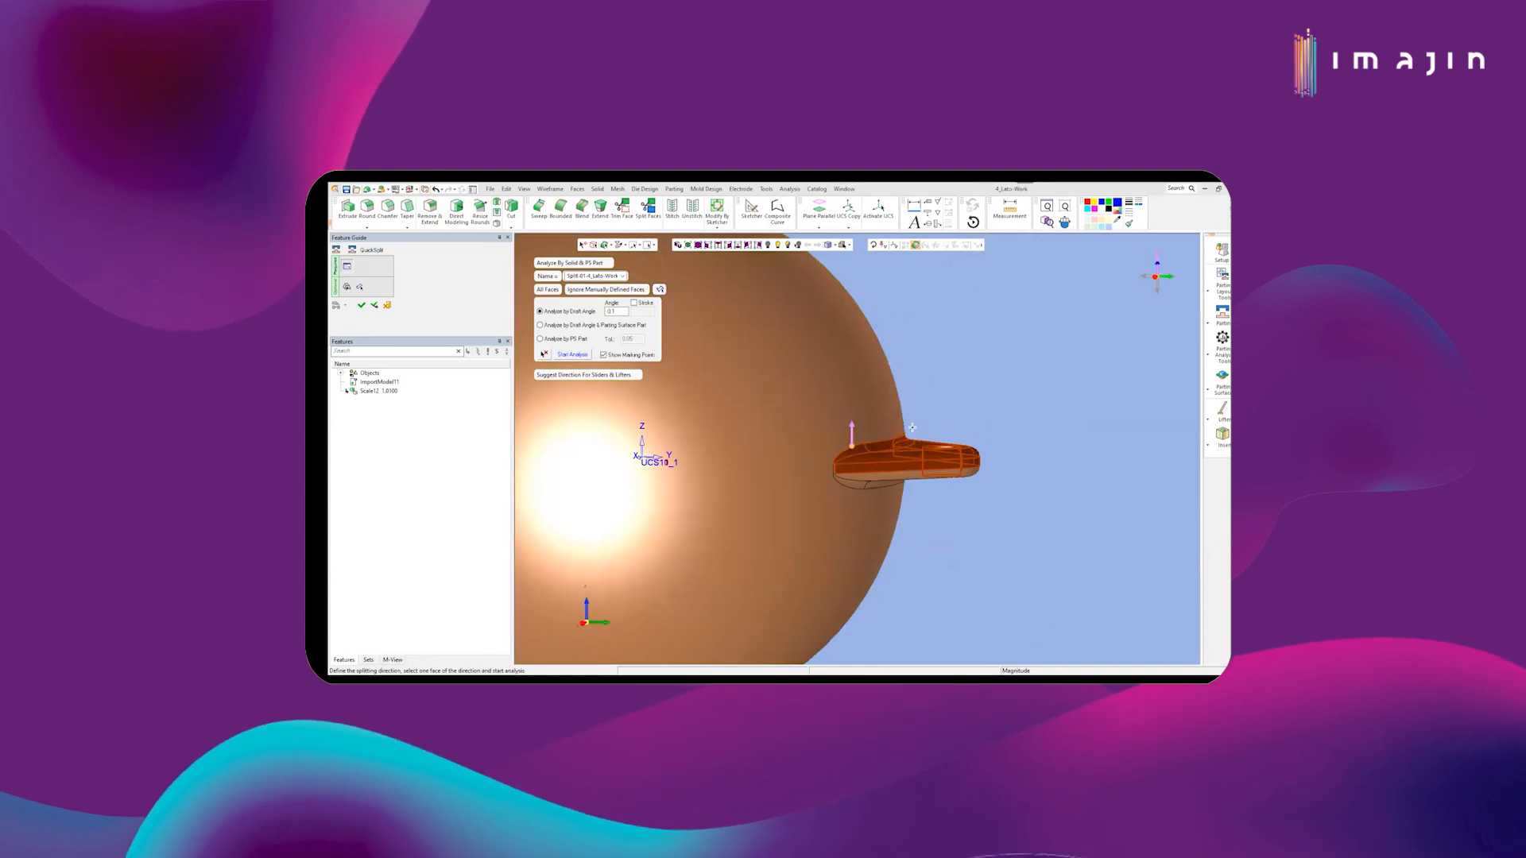
{"action": "middle_click", "coordinate": [905, 350]}
Step: Reverse the splitting direction to downward, analyze and apply it to the tab's lower faces, and finish Quick Split
{"action": "left_click", "coordinate": [909, 354]}
{"action": "left_click", "coordinate": [851, 426]}
{"action": "left_click", "coordinate": [572, 355]}
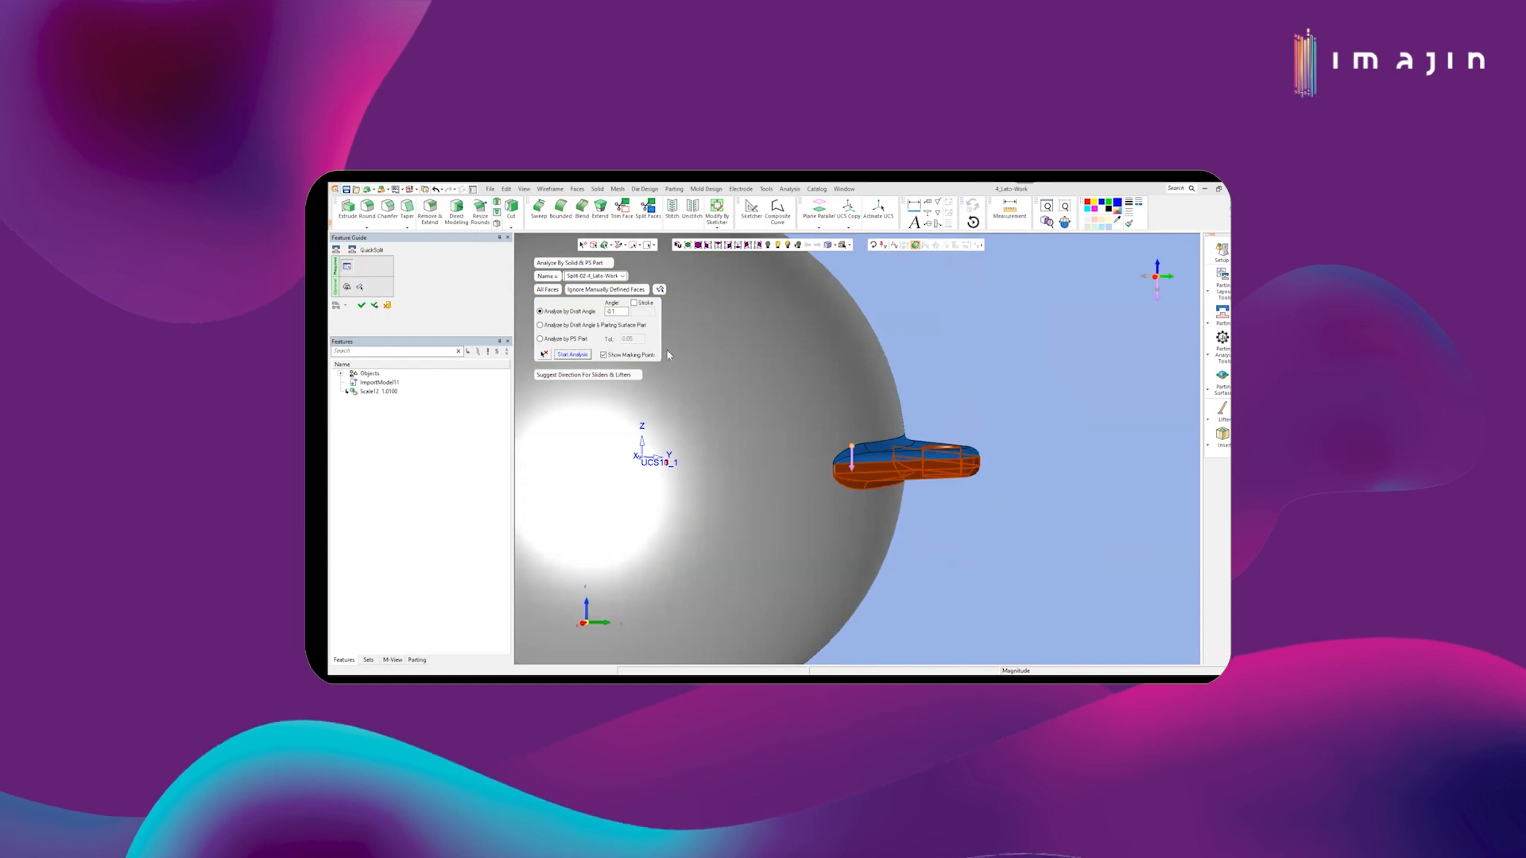
{"action": "middle_click", "coordinate": [978, 372]}
{"action": "left_click", "coordinate": [978, 375]}
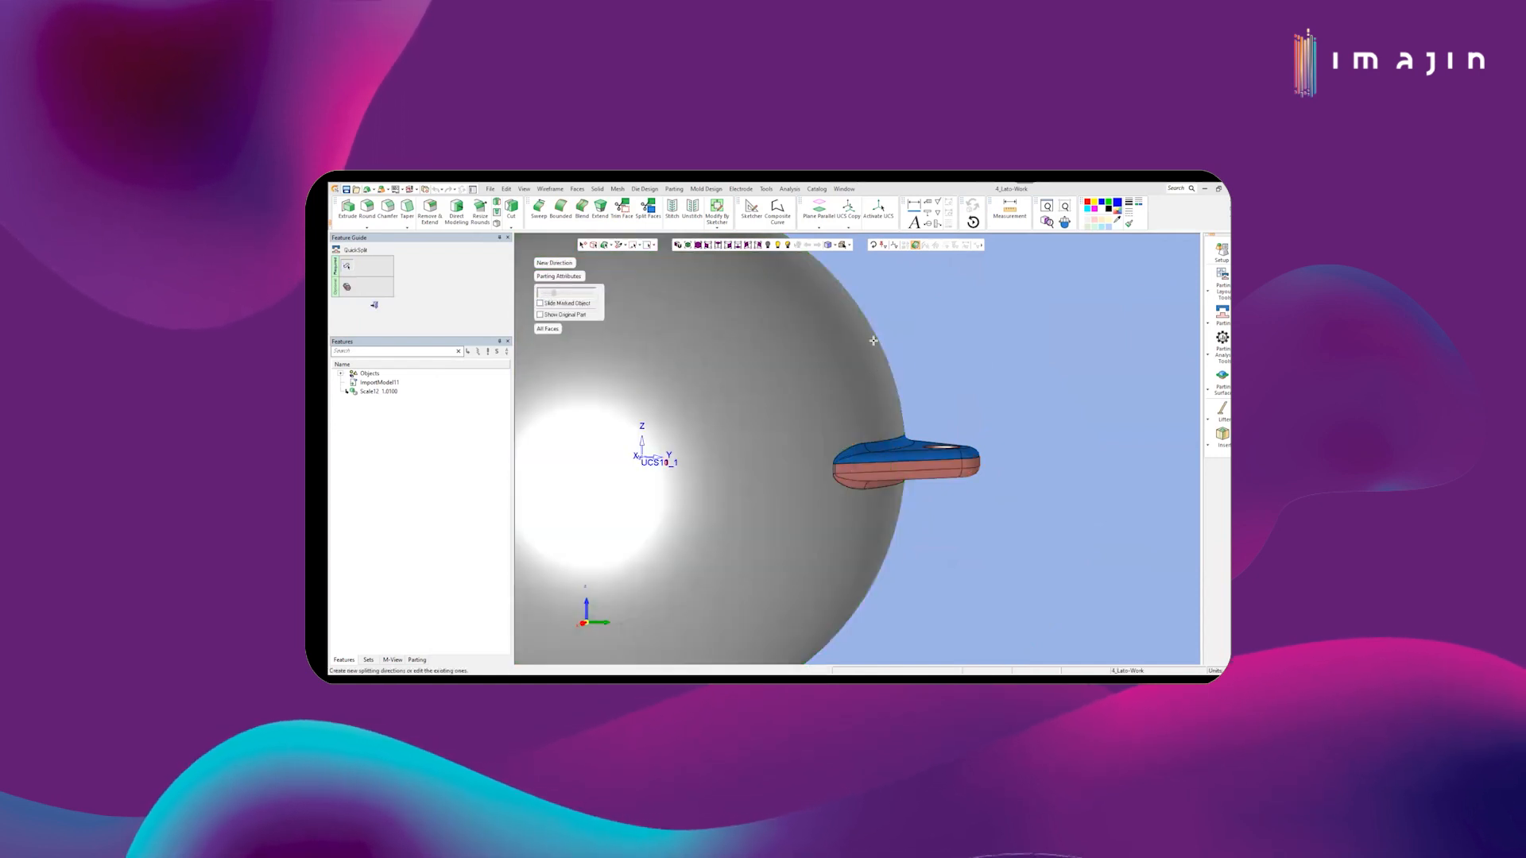
{"action": "scroll", "coordinate": [857, 402], "scroll_direction": "down", "scroll_amount": 2}
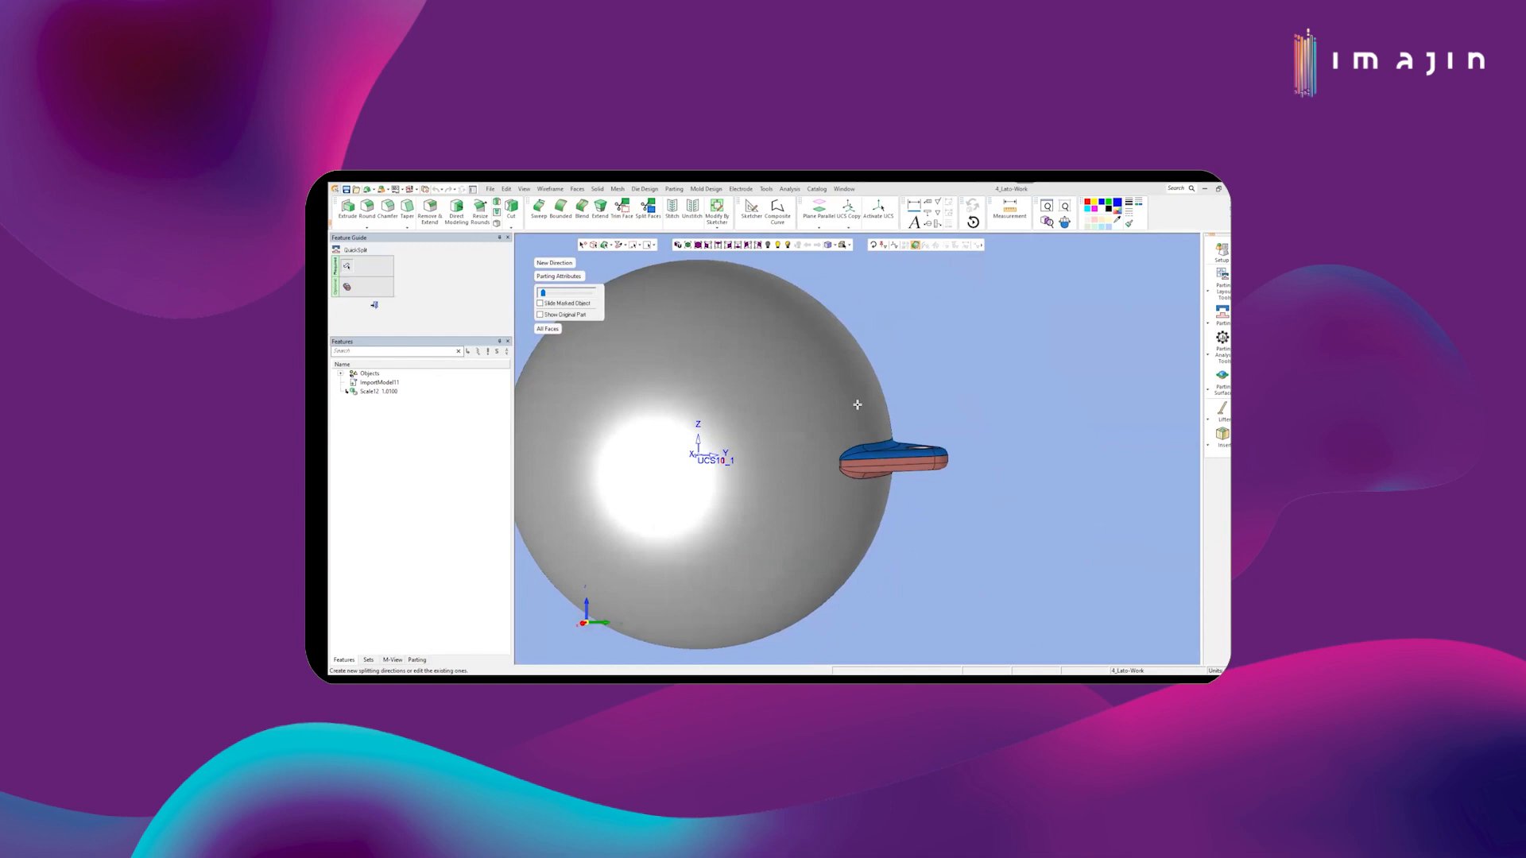
{"action": "middle_click", "coordinate": [861, 334]}
{"action": "scroll", "coordinate": [865, 364], "scroll_direction": "down", "scroll_amount": 2}
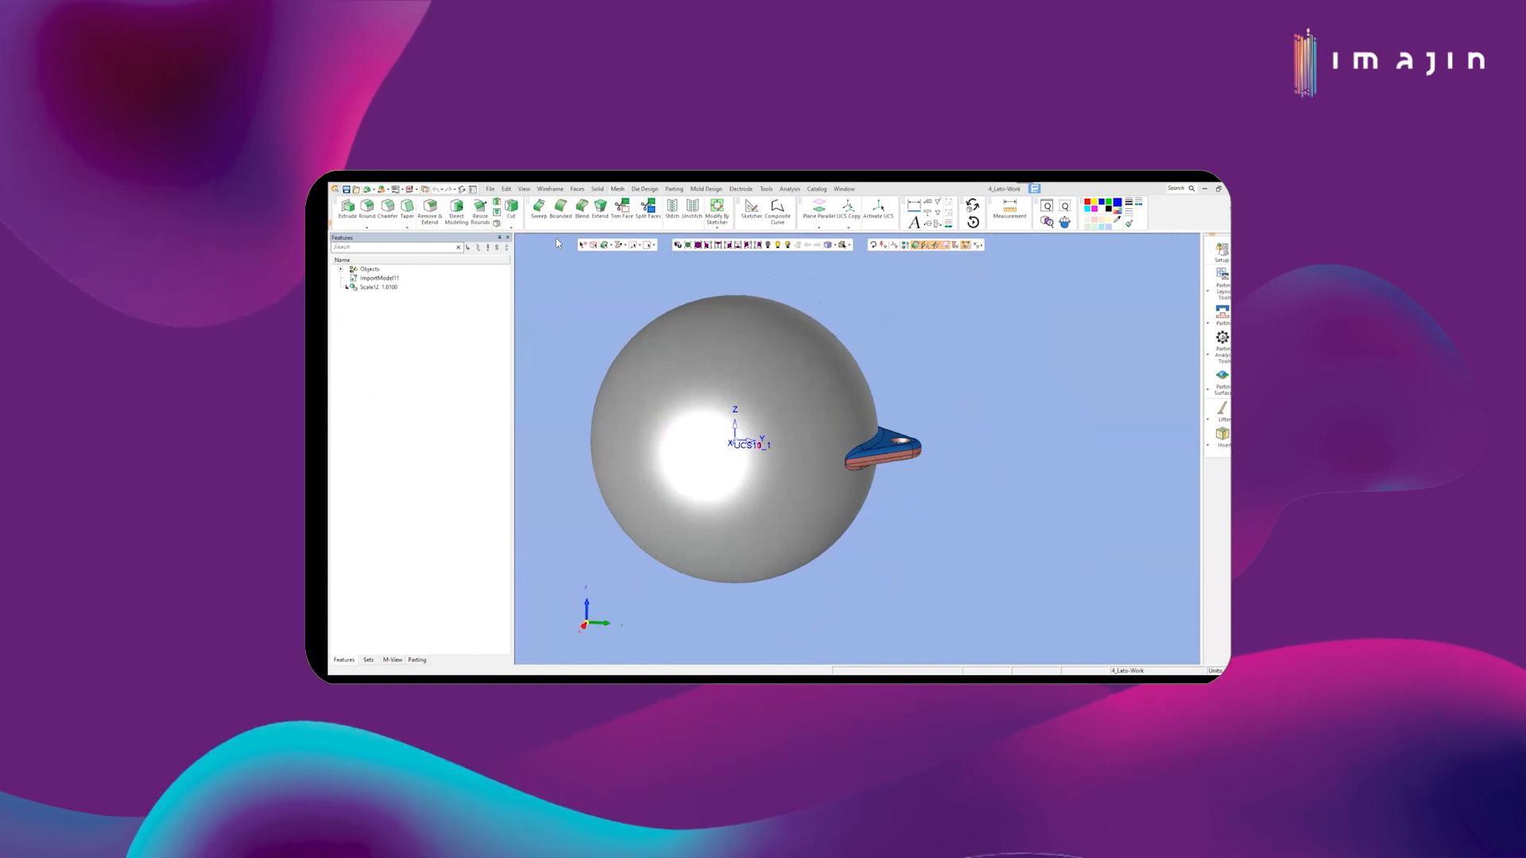
Step: Create a main plane in the XY orientation at the UCS origin through the middle of the ball
{"action": "left_click", "coordinate": [550, 189]}
{"action": "left_click", "coordinate": [551, 237]}
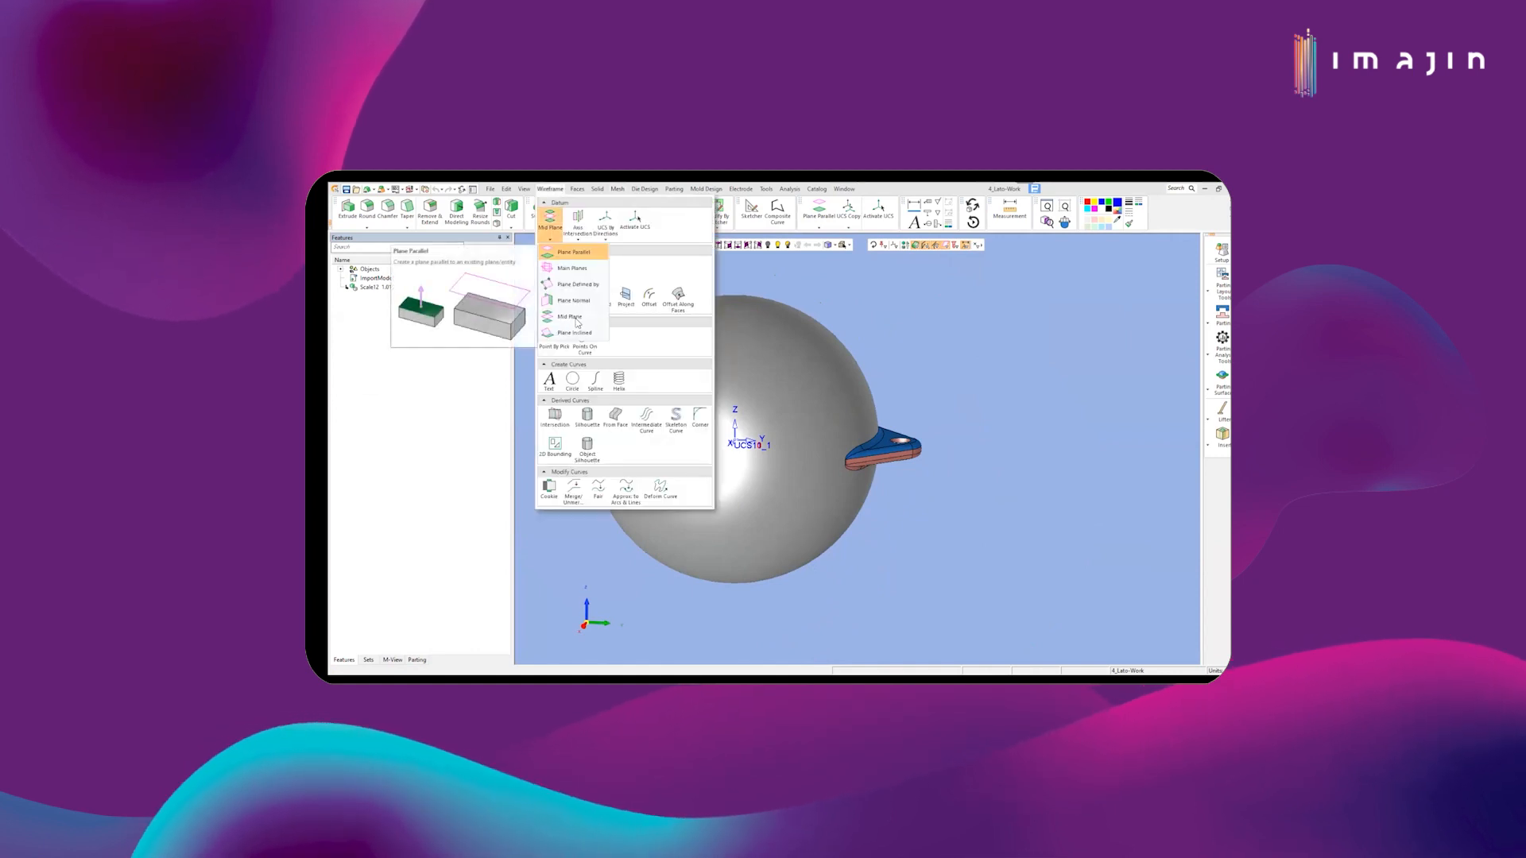
{"action": "left_click", "coordinate": [574, 269]}
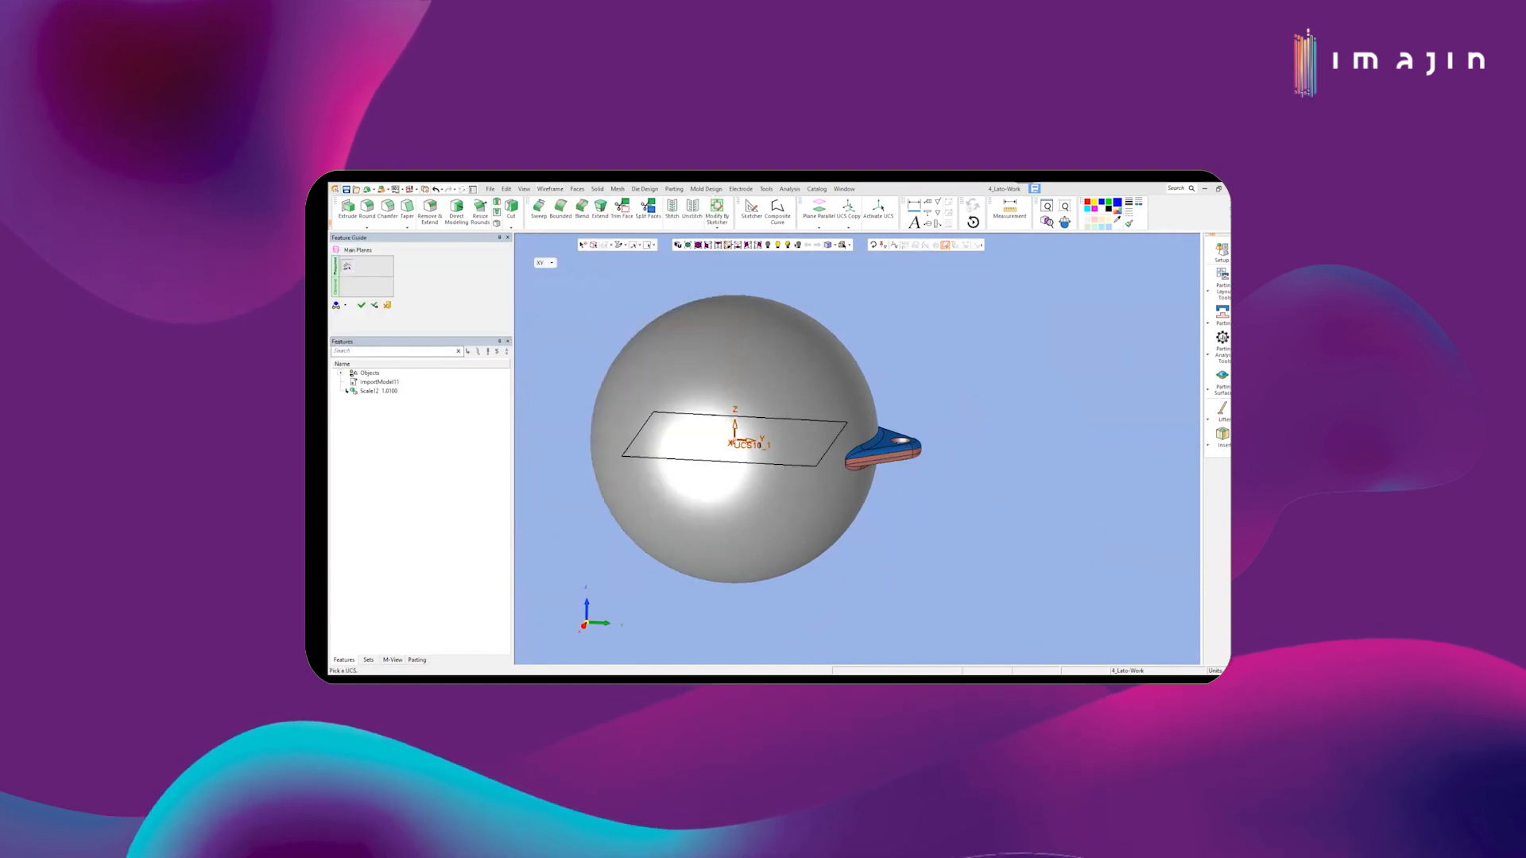
{"action": "left_click", "coordinate": [729, 244]}
{"action": "scroll", "coordinate": [855, 460], "scroll_direction": "down", "scroll_amount": 1}
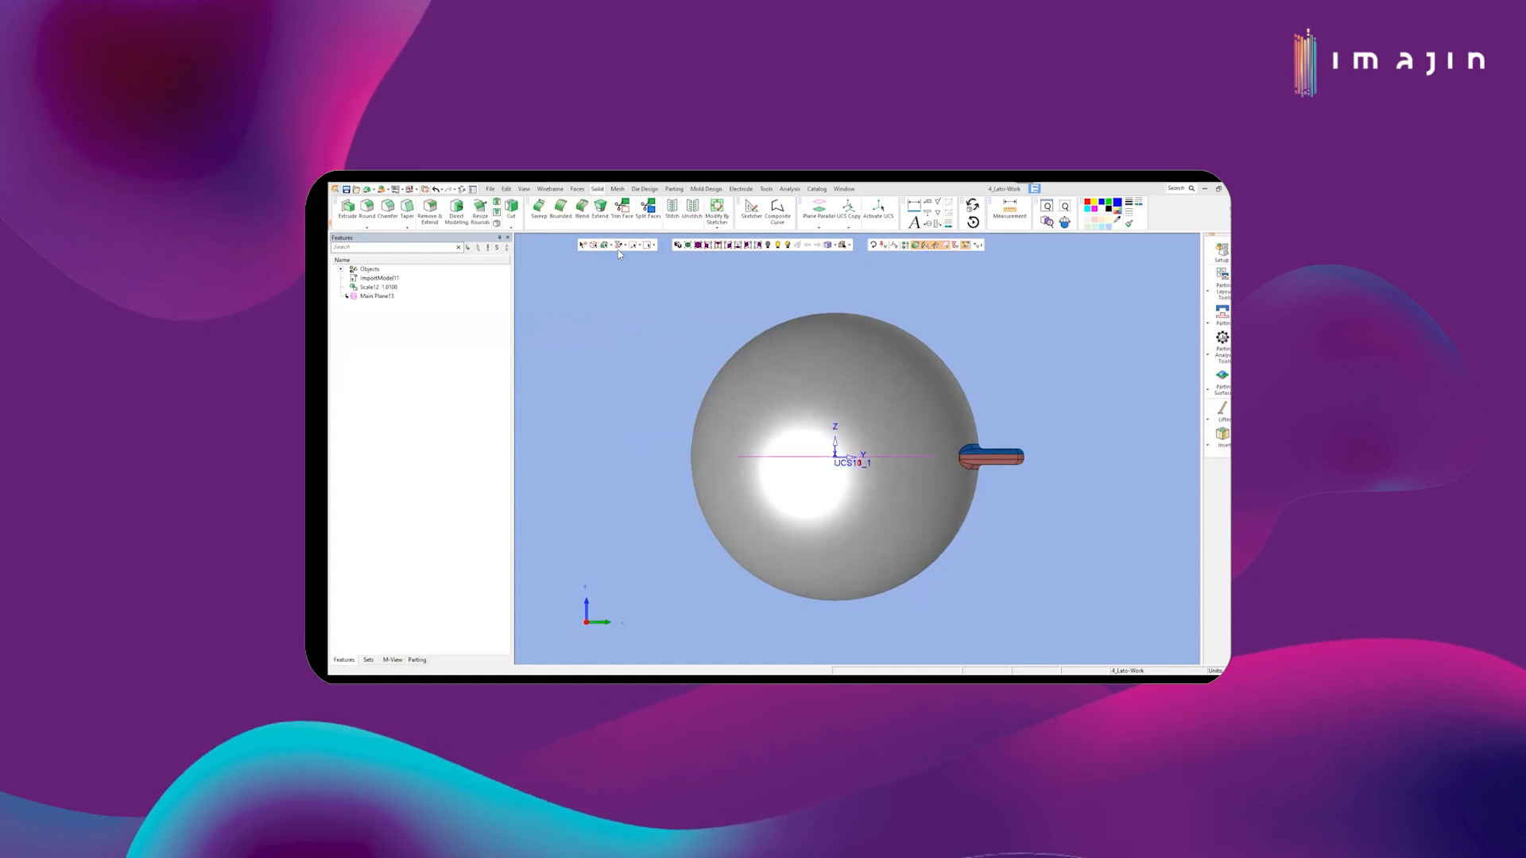
Step: Split the ball's spherical faces along the new XY main plane
{"action": "left_click", "coordinate": [577, 188]}
{"action": "left_click", "coordinate": [612, 242]}
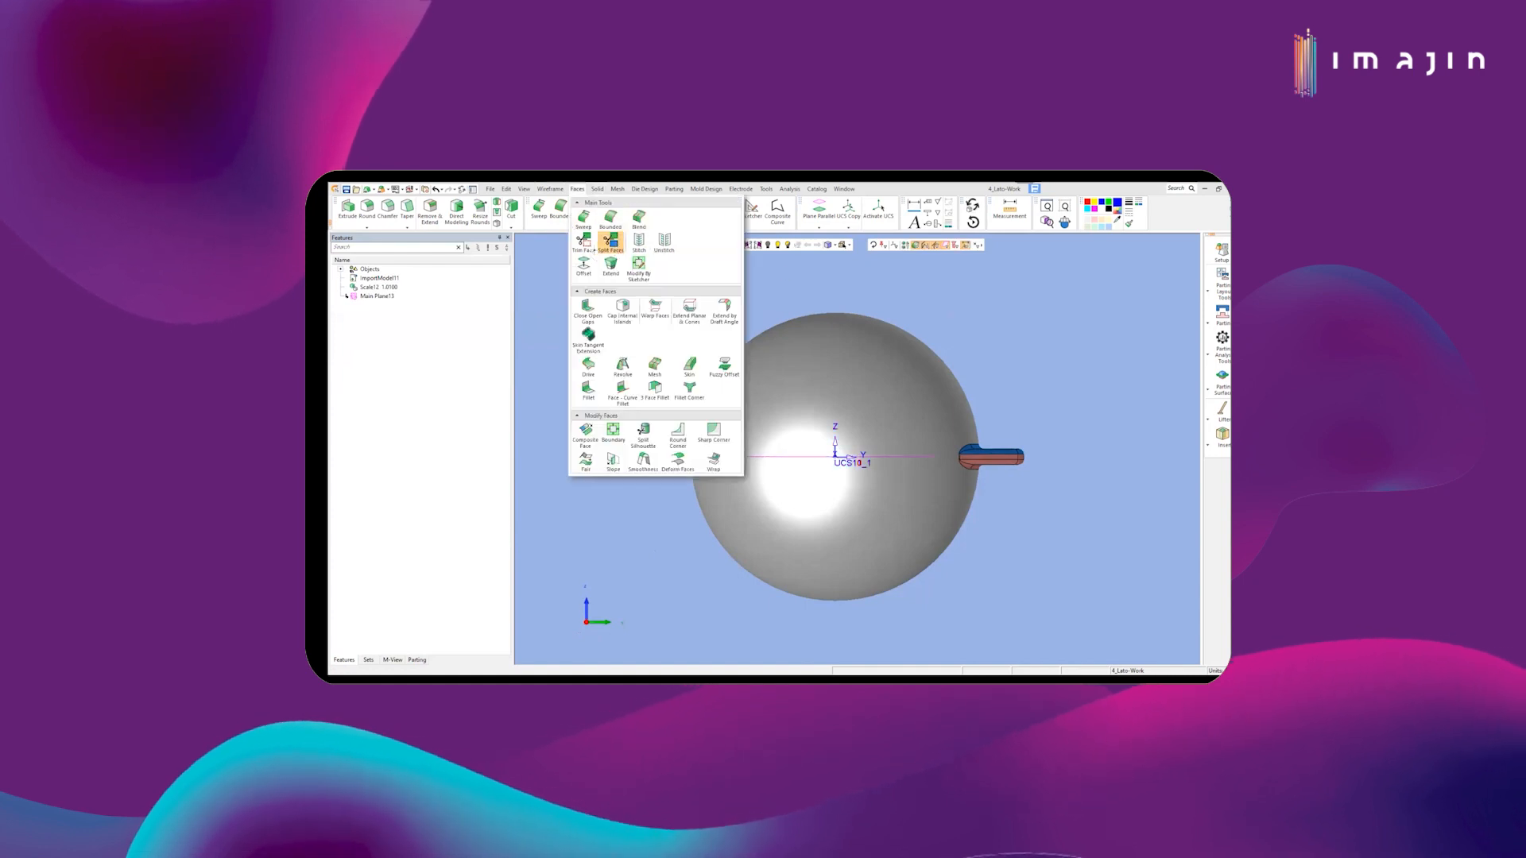
{"action": "middle_click", "coordinate": [971, 348]}
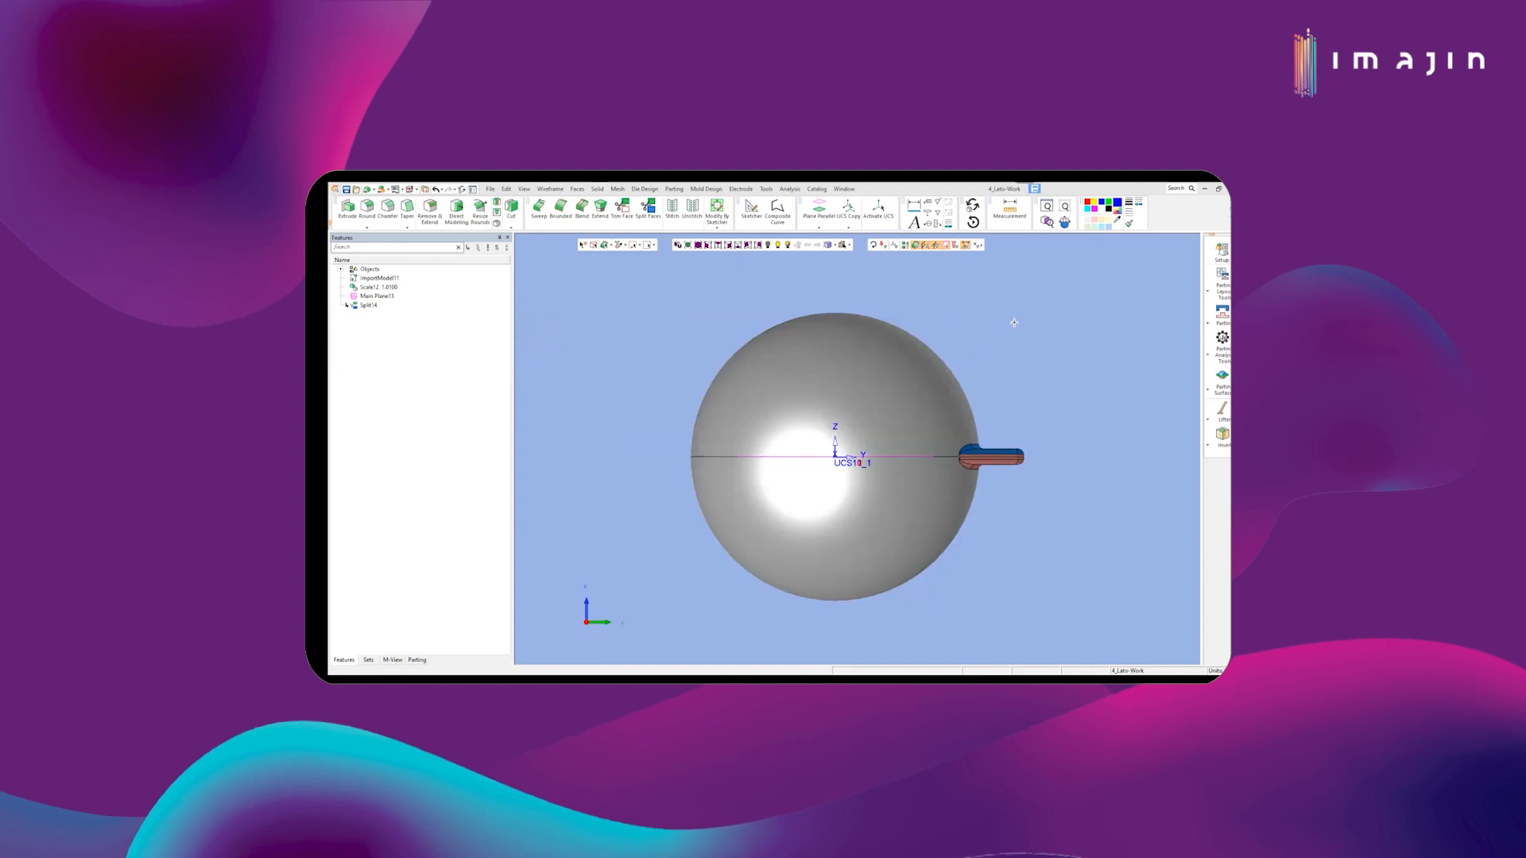
Step: Run Quick Split again on the divided ball to assign its upper half upward and its lower half downward
{"action": "left_click", "coordinate": [1208, 322]}
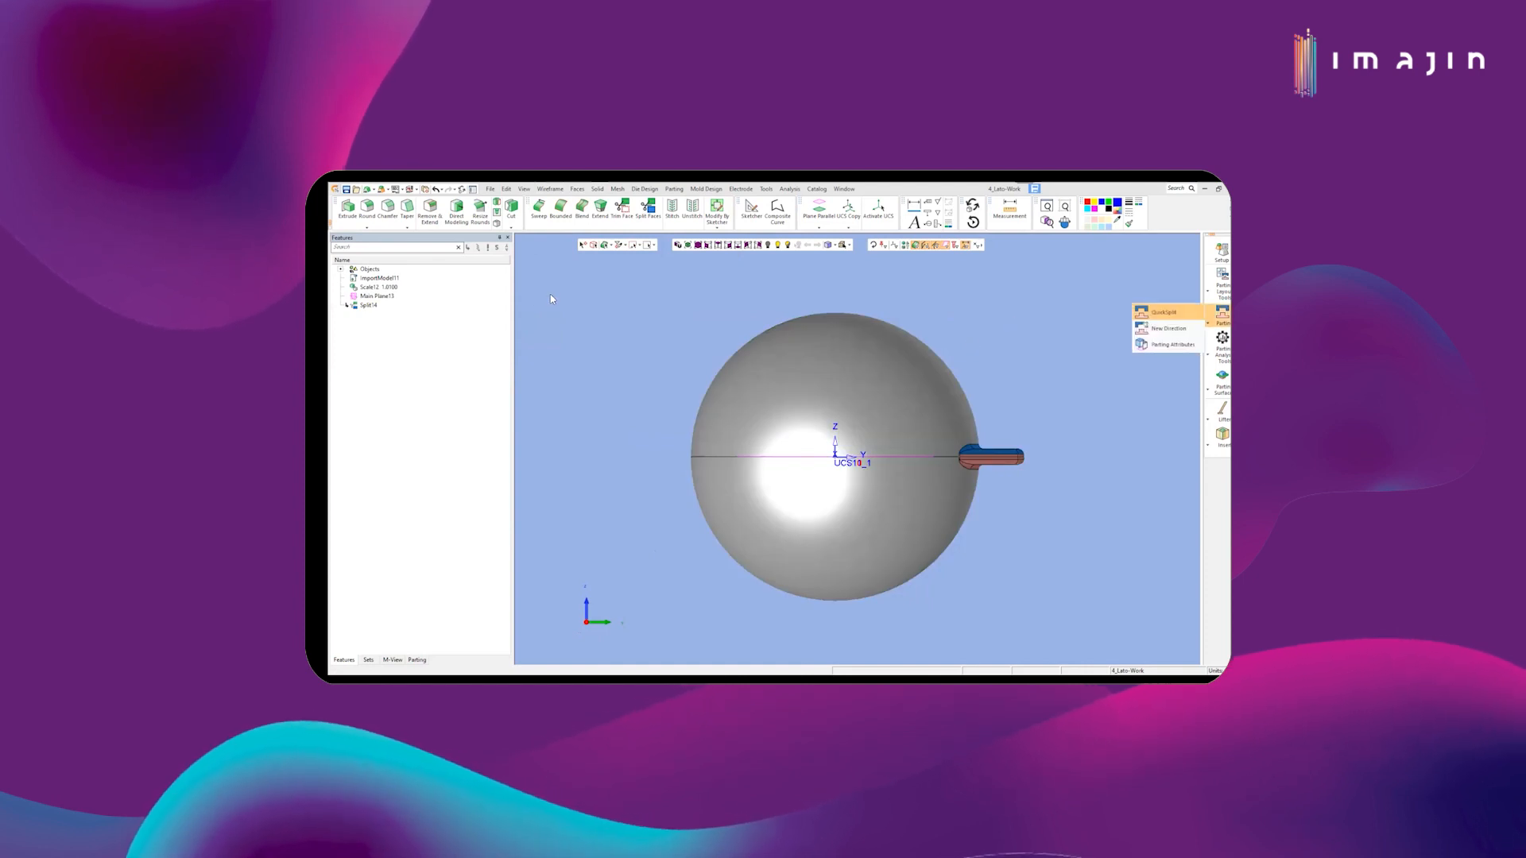
{"action": "left_click", "coordinate": [1169, 311]}
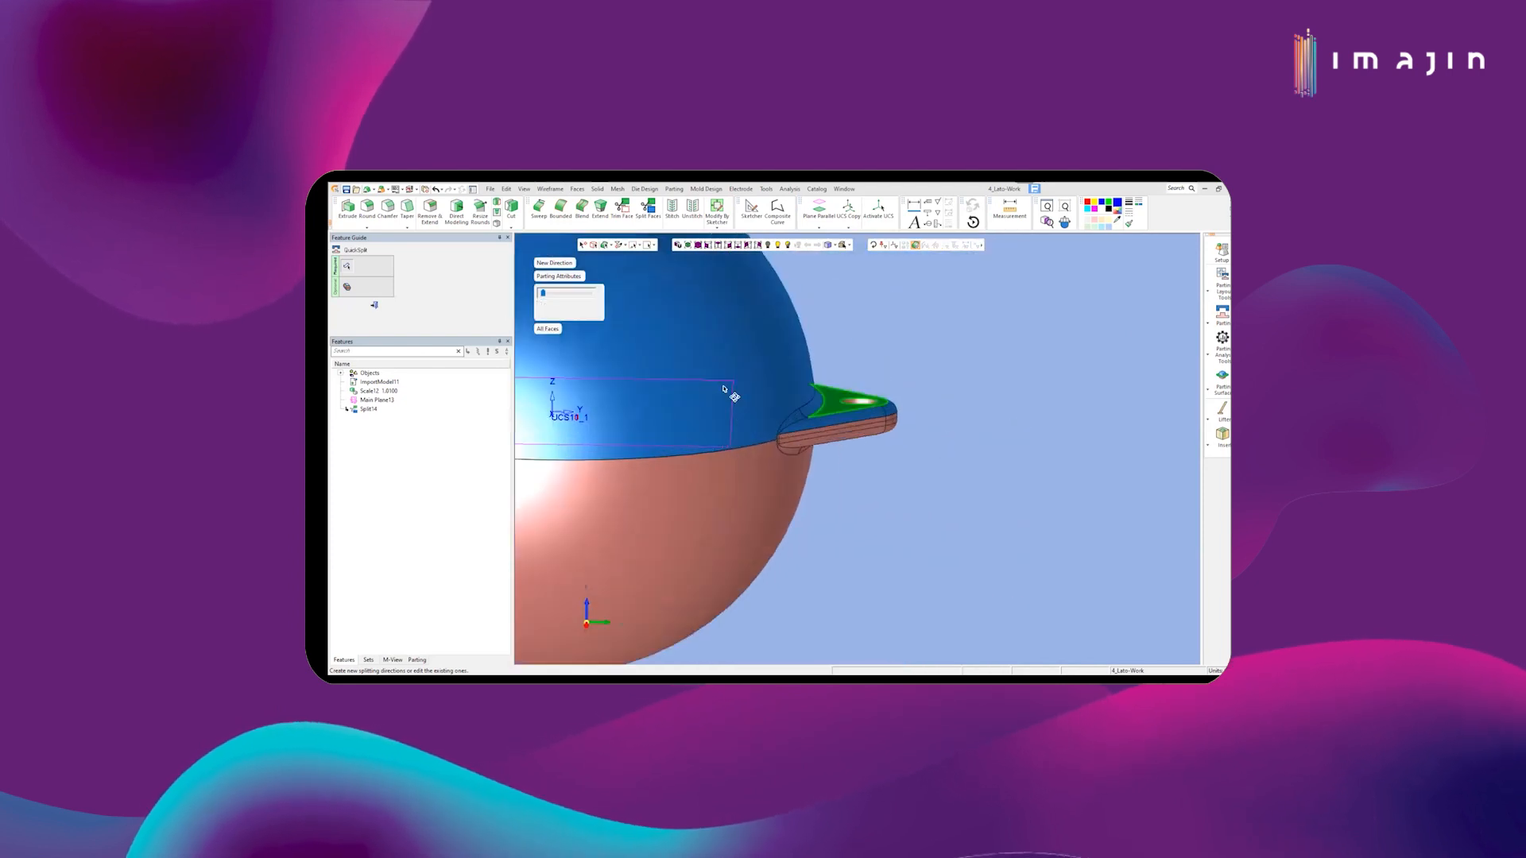
Step: Examine the side tab, its hole and the parting edge around the ball for correct splitting directions
{"action": "scroll", "coordinate": [740, 430], "scroll_direction": "up", "scroll_amount": 6}
{"action": "left_click_drag", "start_coordinate": [765, 436], "coordinate": [771, 377]}
{"action": "scroll", "coordinate": [811, 467], "scroll_direction": "down", "scroll_amount": 5}
{"action": "middle_click_drag", "start_coordinate": [811, 466], "coordinate": [933, 385]}
{"action": "scroll", "coordinate": [942, 429], "scroll_direction": "up", "scroll_amount": 3}
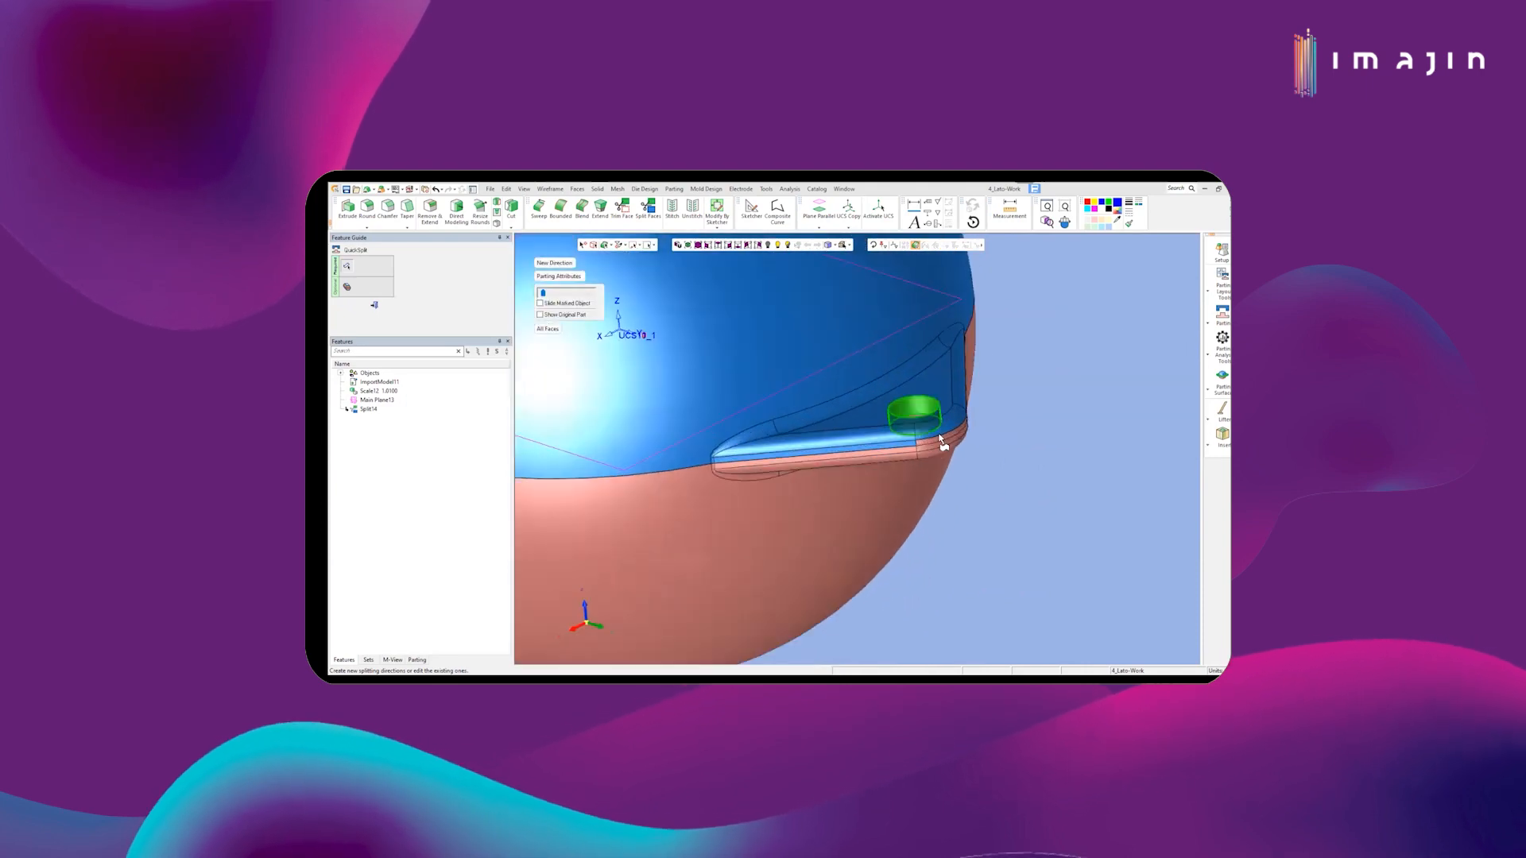
{"action": "middle_click_drag", "start_coordinate": [964, 435], "coordinate": [975, 423]}
{"action": "left_click_drag", "start_coordinate": [971, 426], "coordinate": [971, 397]}
{"action": "scroll", "coordinate": [903, 423], "scroll_direction": "up", "scroll_amount": 3}
{"action": "middle_click_drag", "start_coordinate": [913, 401], "coordinate": [942, 433]}
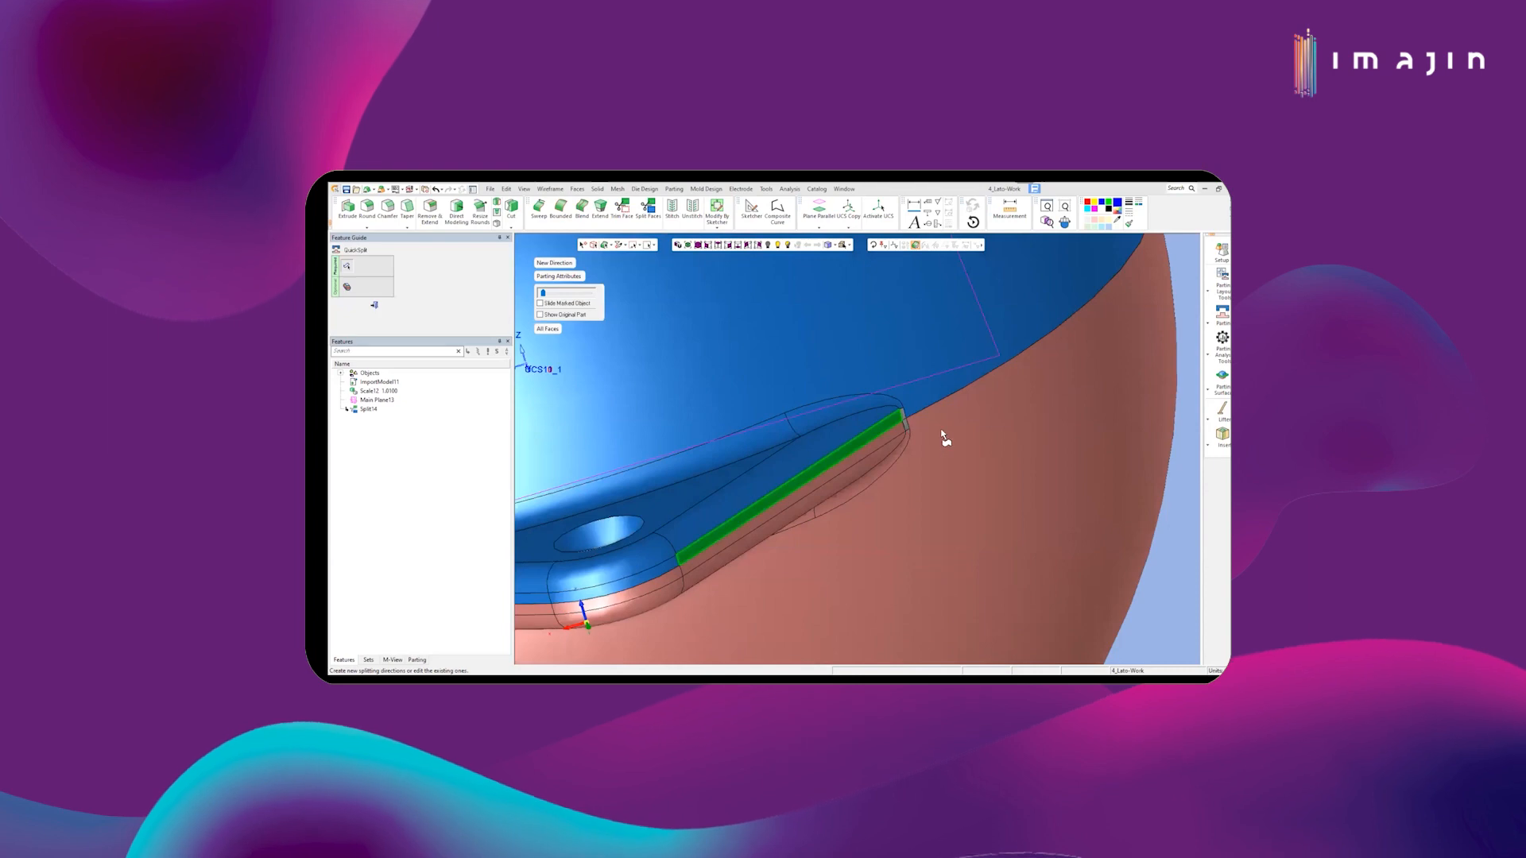
{"action": "left_click", "coordinate": [904, 421]}
Step: Preview the ball's two split halves partly separated and inspect their parting edges and tab in isometric view
{"action": "left_click_drag", "start_coordinate": [544, 293], "coordinate": [557, 294]}
{"action": "key", "text": "ctrl+i"}
{"action": "middle_click_drag", "start_coordinate": [774, 344], "coordinate": [911, 458]}
{"action": "scroll", "coordinate": [914, 456], "scroll_direction": "up", "scroll_amount": 3}
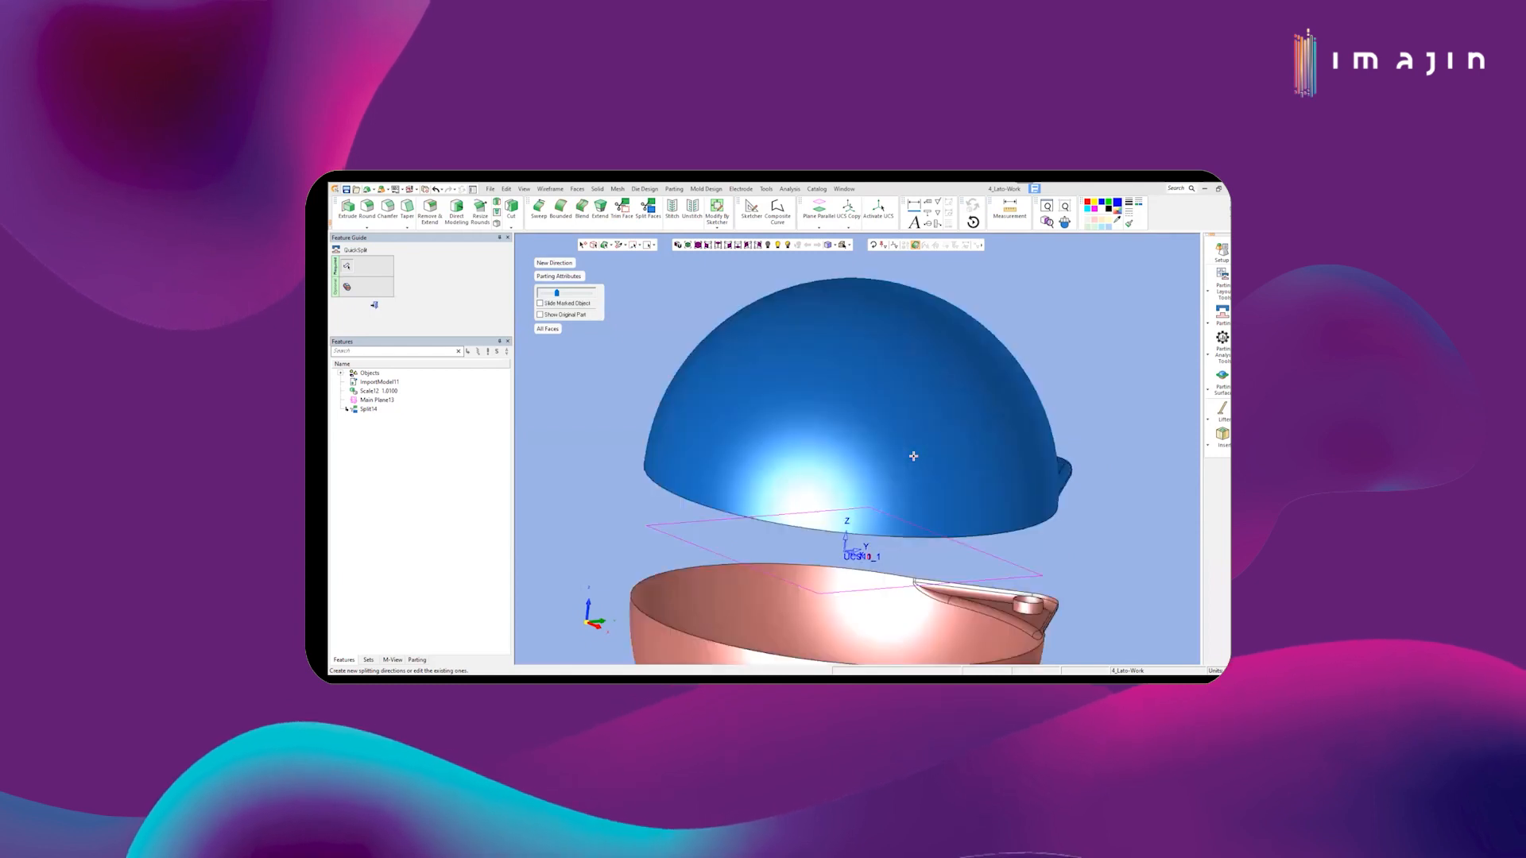
{"action": "scroll", "coordinate": [913, 457], "scroll_direction": "down", "scroll_amount": 3}
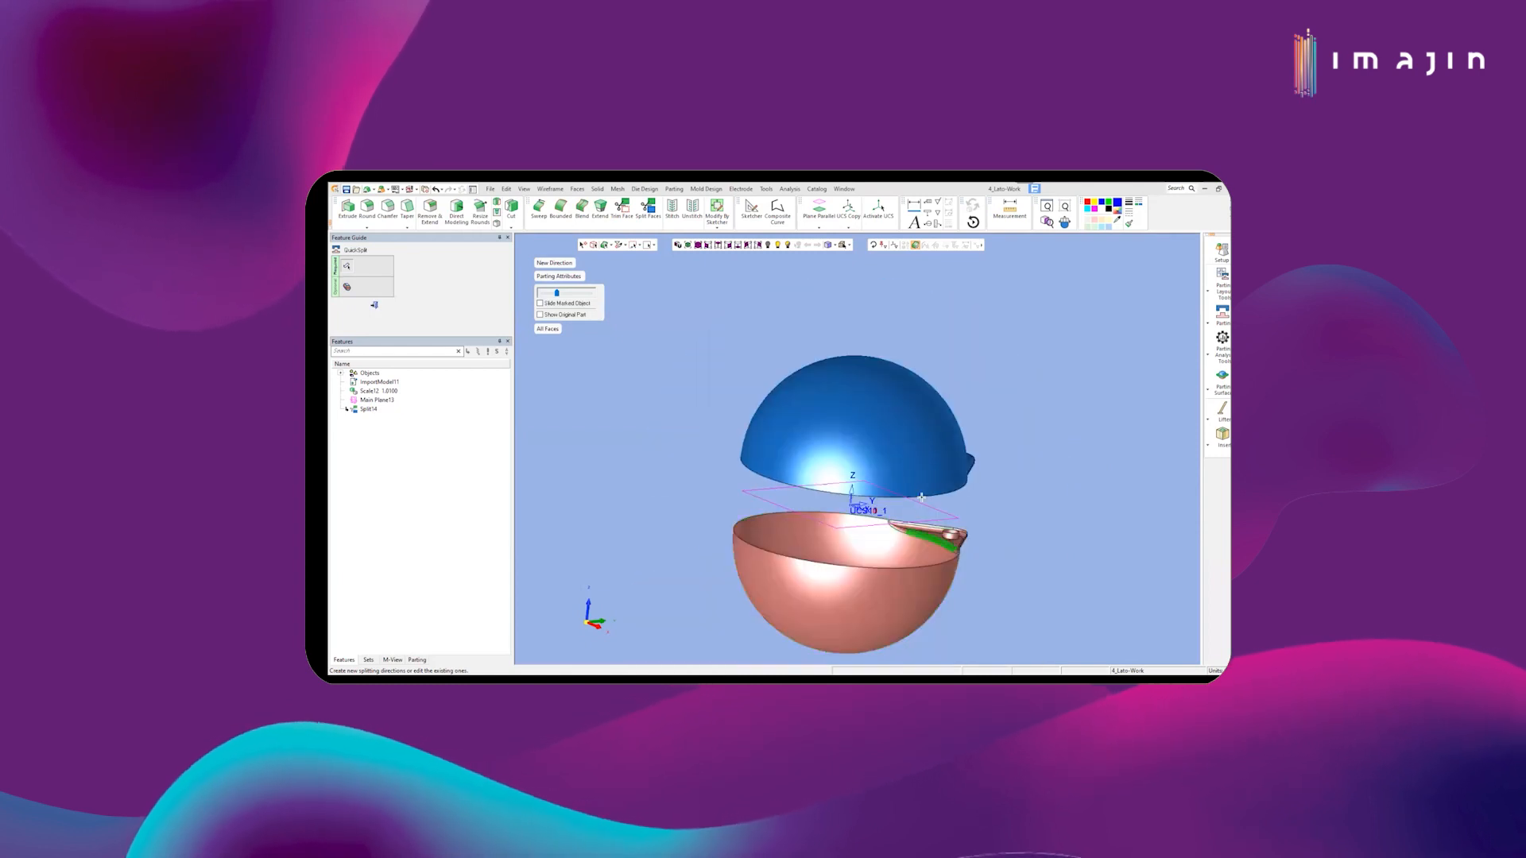
{"action": "middle_click_drag", "start_coordinate": [870, 463], "coordinate": [898, 457]}
{"action": "scroll", "coordinate": [869, 463], "scroll_direction": "up", "scroll_amount": 2}
{"action": "scroll", "coordinate": [863, 453], "scroll_direction": "down", "scroll_amount": 2}
{"action": "scroll", "coordinate": [992, 512], "scroll_direction": "up", "scroll_amount": 3}
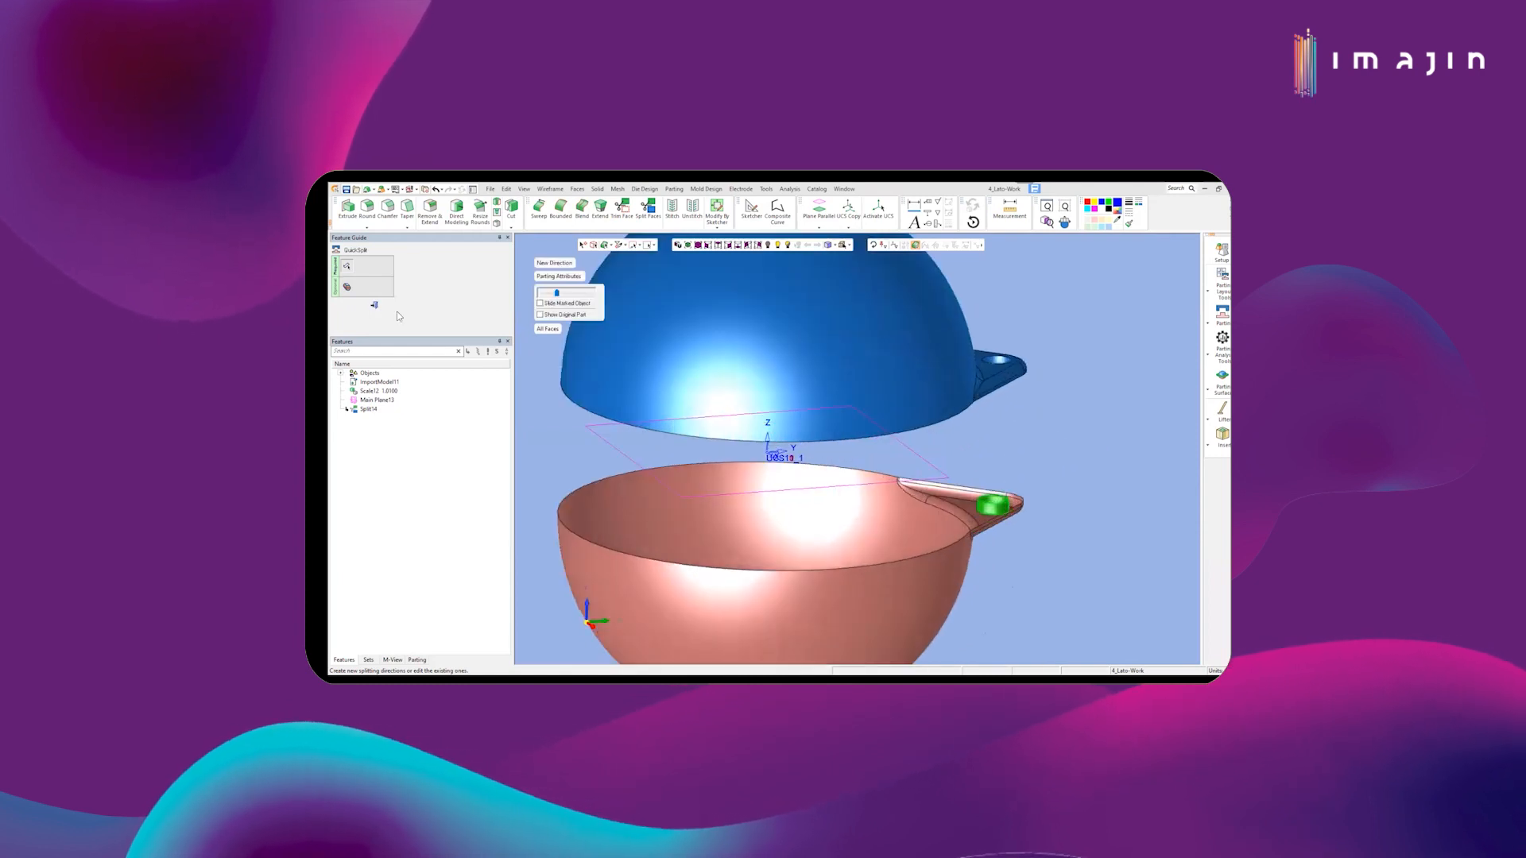
{"action": "middle_click", "coordinate": [768, 629]}
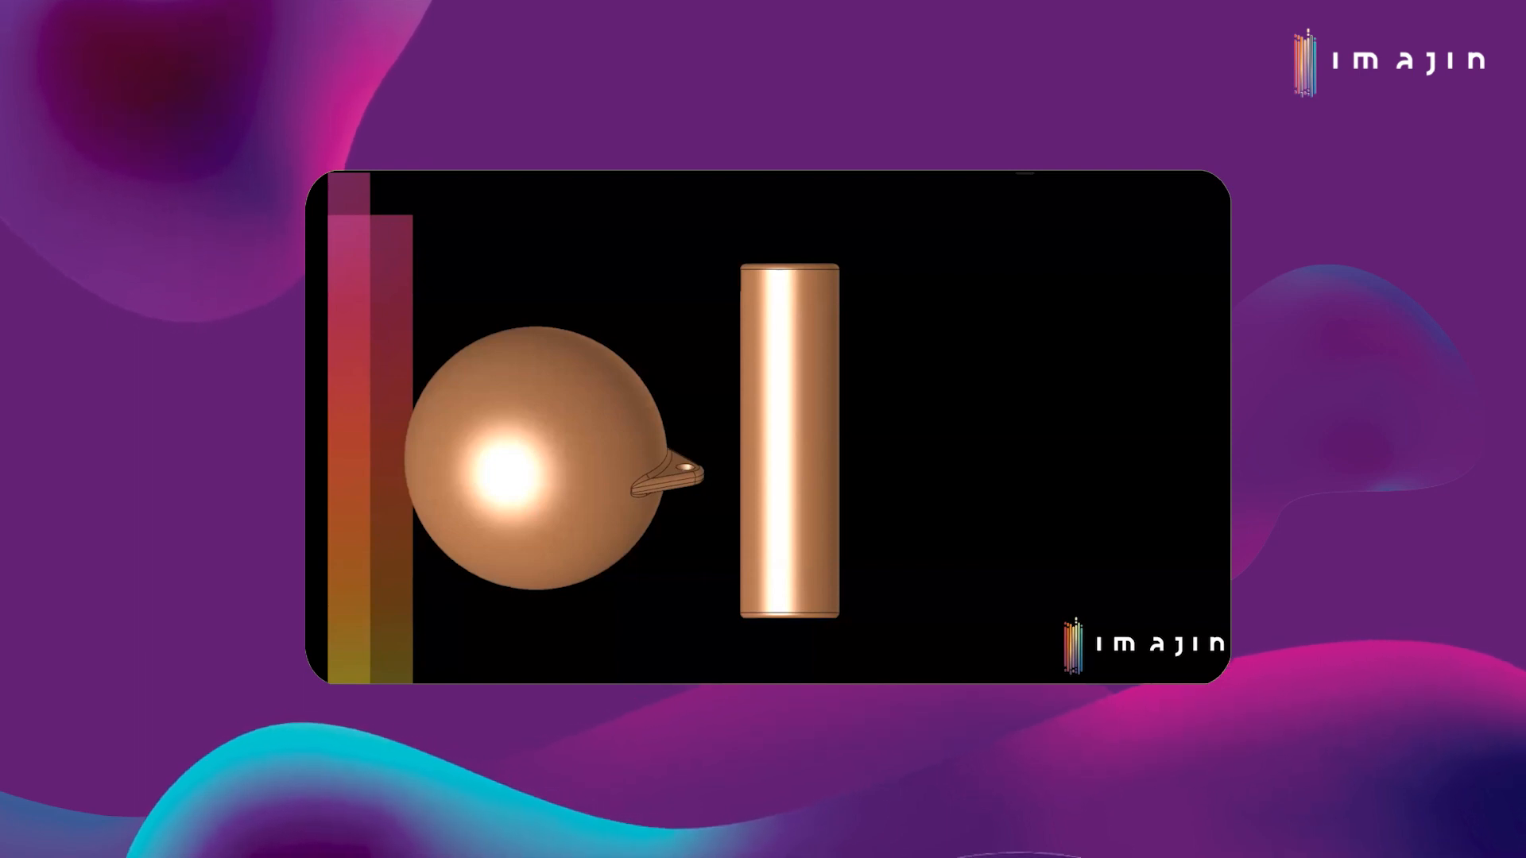
{"action": "left_click", "coordinate": [906, 486]}
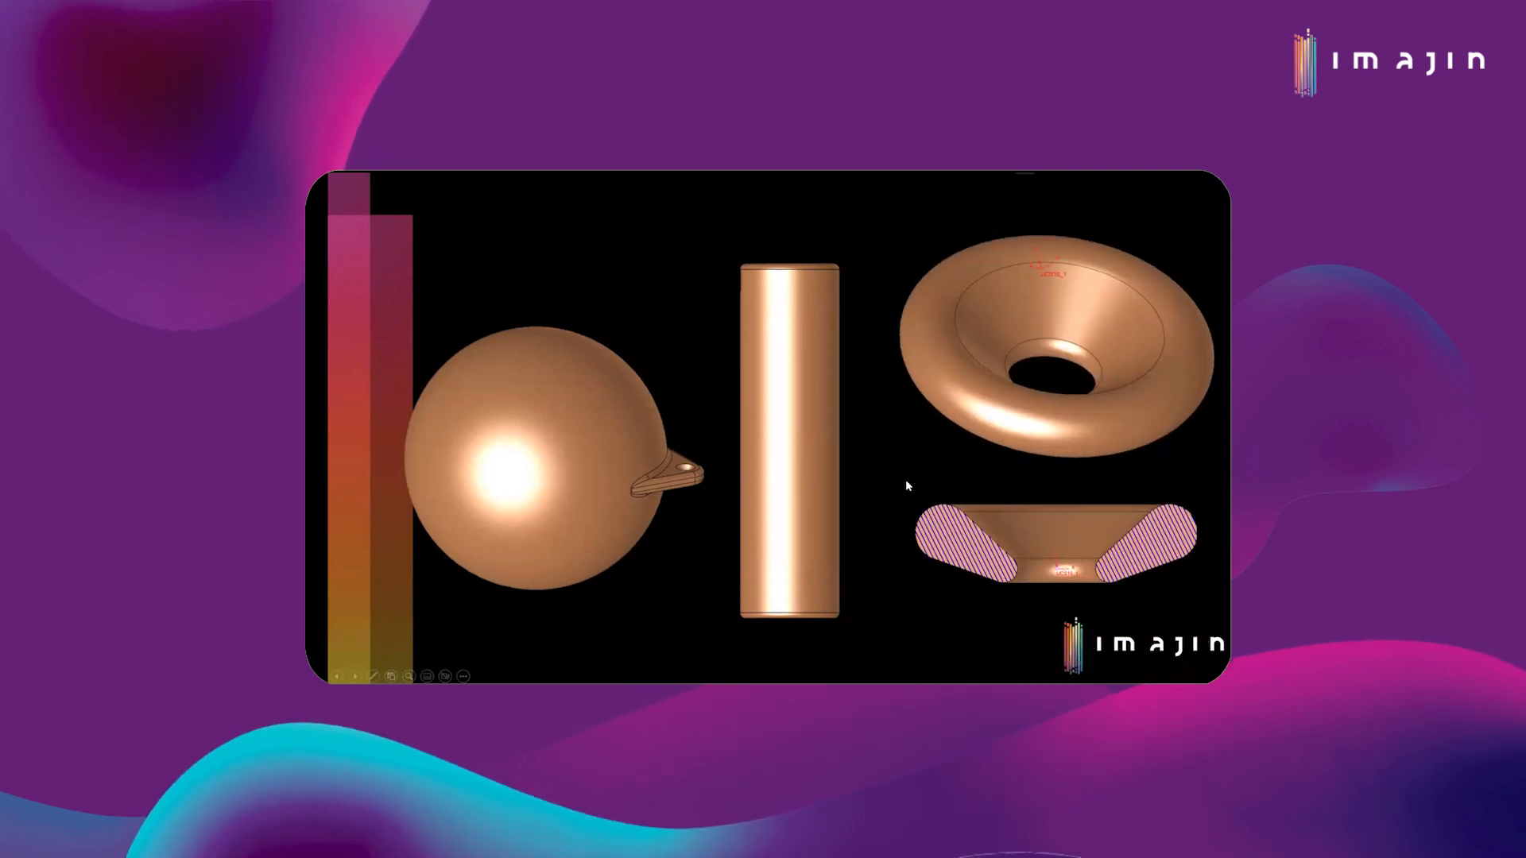